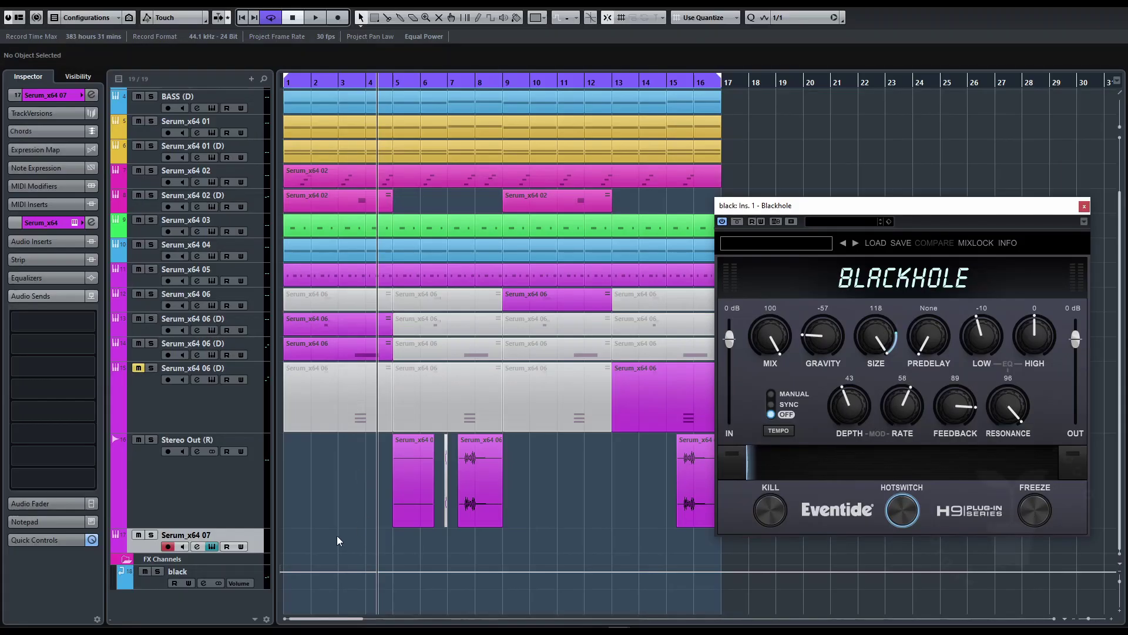
Place a one-bar part at bar 1 on the Serum_x64 07 track
click(292, 541)
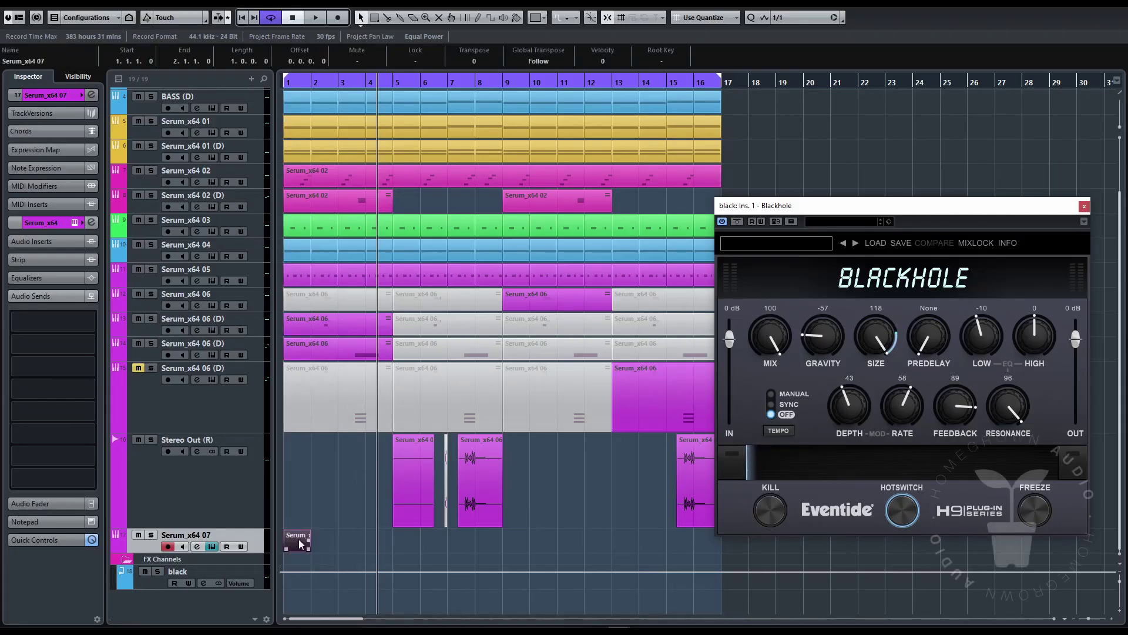
Delete the one-bar parts from bar 1 onward on the Serum_x64 05 track
click(300, 279)
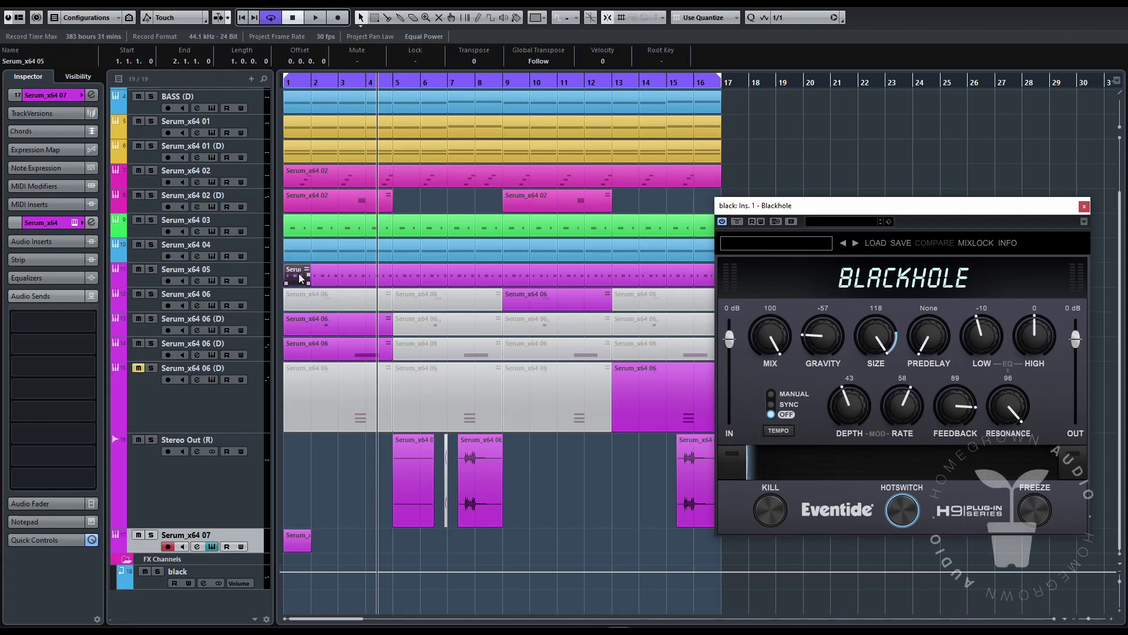
key(Delete)
key(Delete)
key(Delete)
key(Delete)
key(Delete)
key(Delete)
key(Delete)
key(Delete)
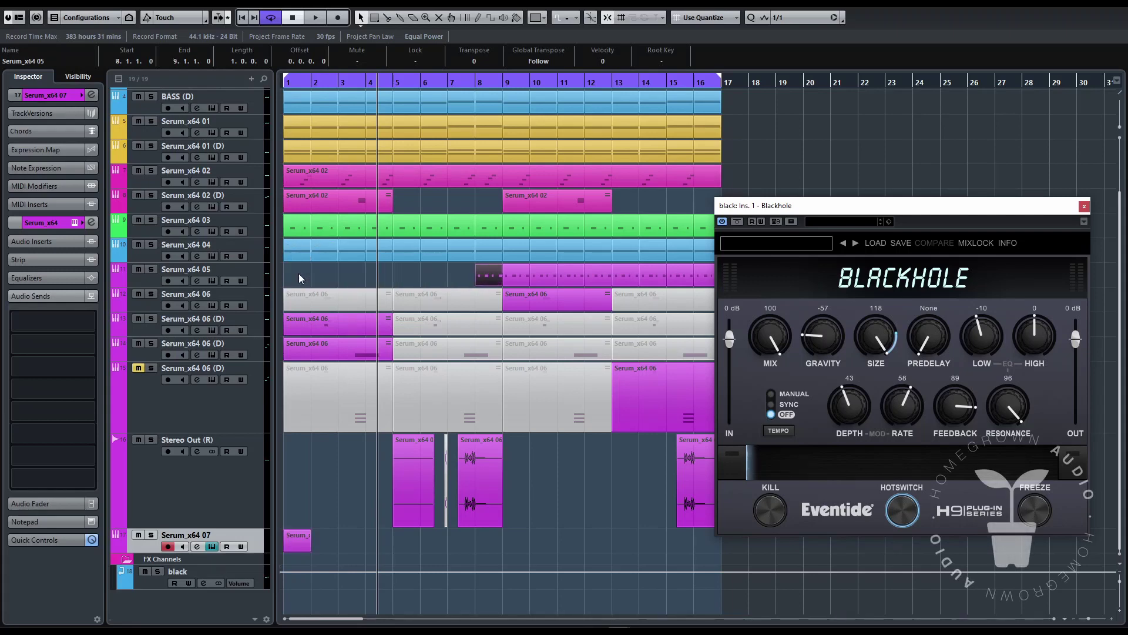
Set the cycle range to end at bar 9 and undo the part deletions on the Serum_x64 05 track
alt+click(503, 81)
key(ctrl+z)
key(ctrl+z)
key(ctrl+z)
key(ctrl+z)
key(ctrl+z)
key(ctrl+z)
key(ctrl+z)
key(ctrl+z)
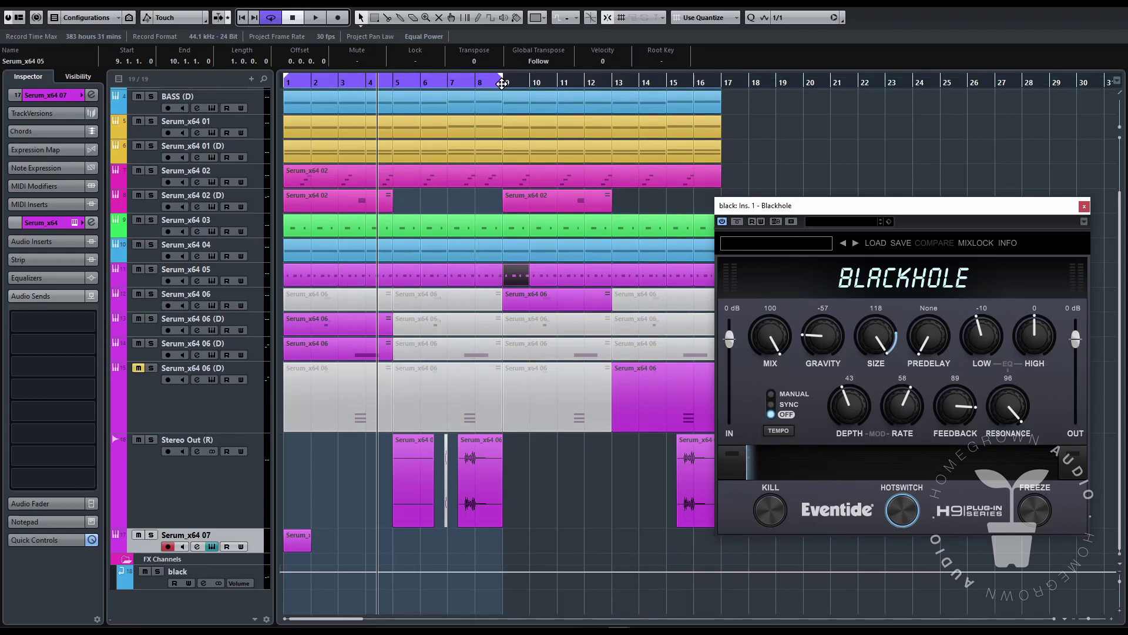
Play the loop and duplicate the one-bar Serum_x64 07 part until the copies fill bars 1 to 8
key(space)
key(space)
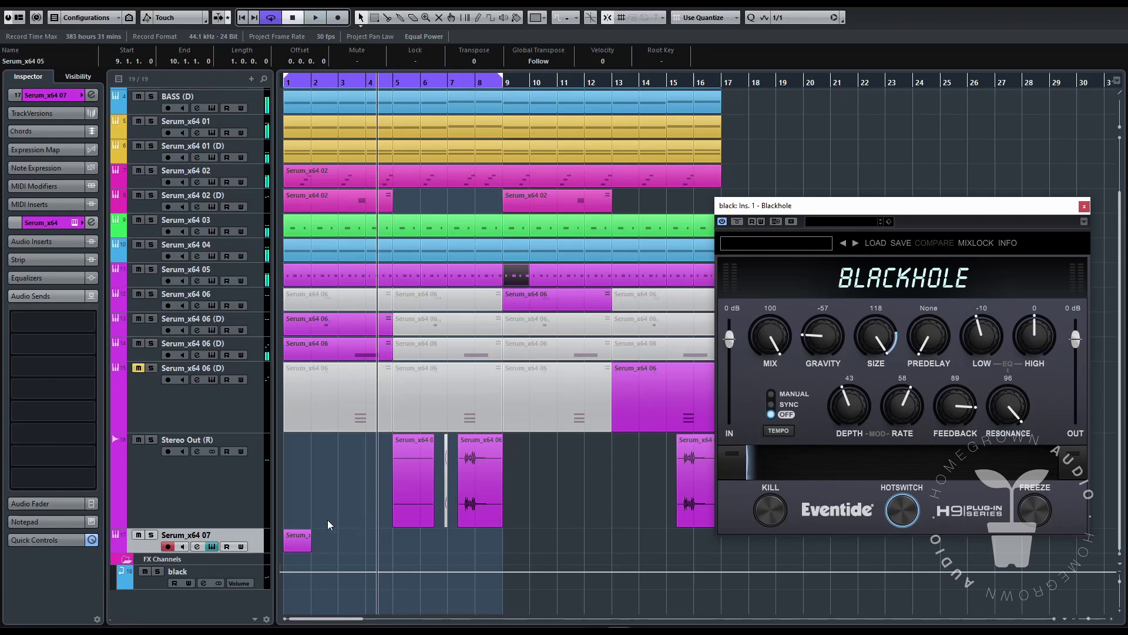
click(298, 543)
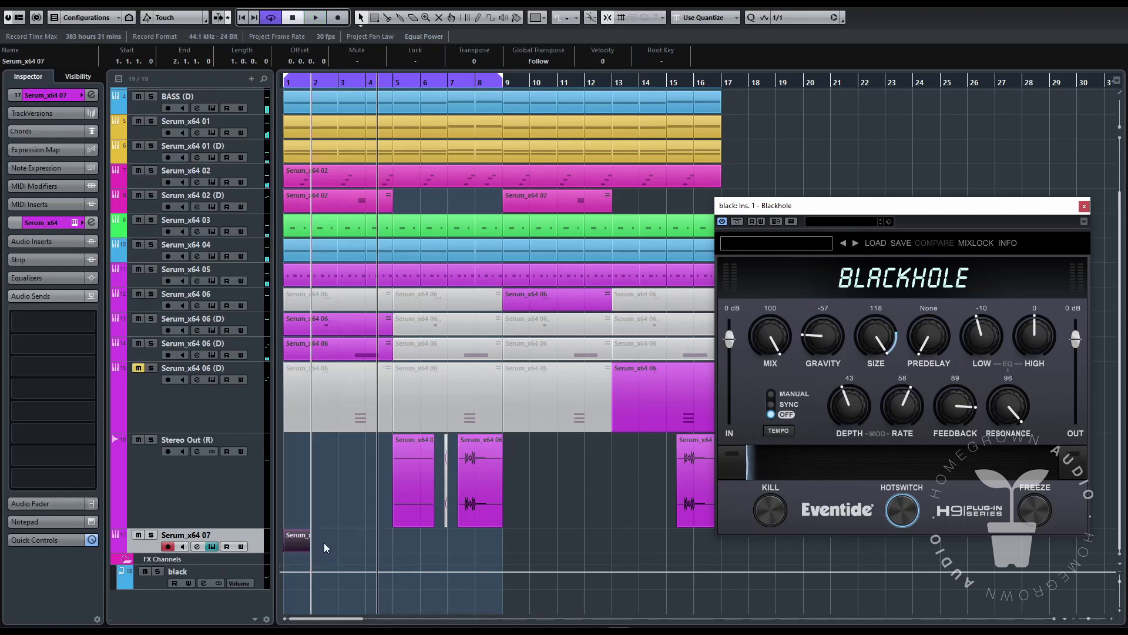
key(ctrl+d)
key(ctrl+d)
key(ctrl+d)
key(ctrl+d)
key(ctrl+d)
key(ctrl+d)
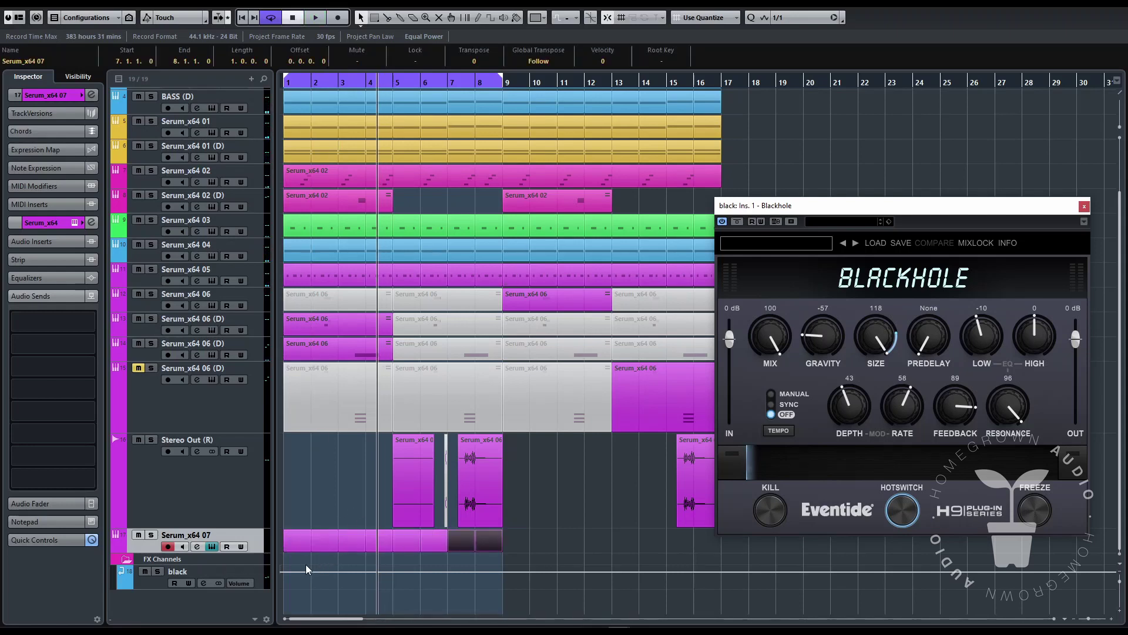
Open the first Serum_x64 07 part for note editing and undo a trial split of its held F2 note
double_click(299, 542)
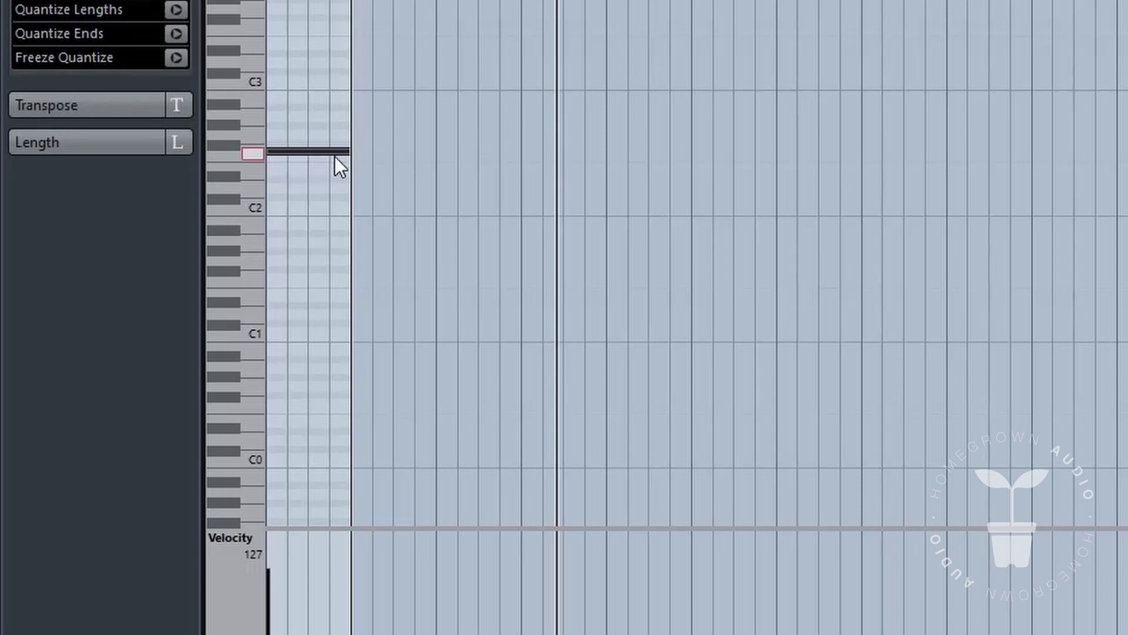
alt+click(279, 157)
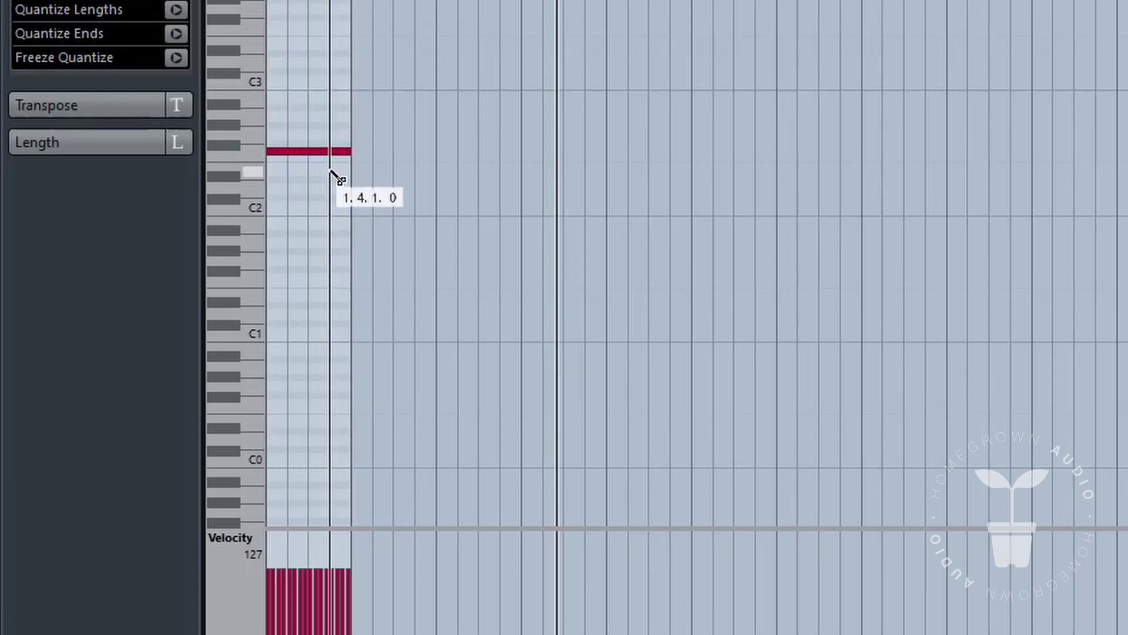
key(ctrl+z)
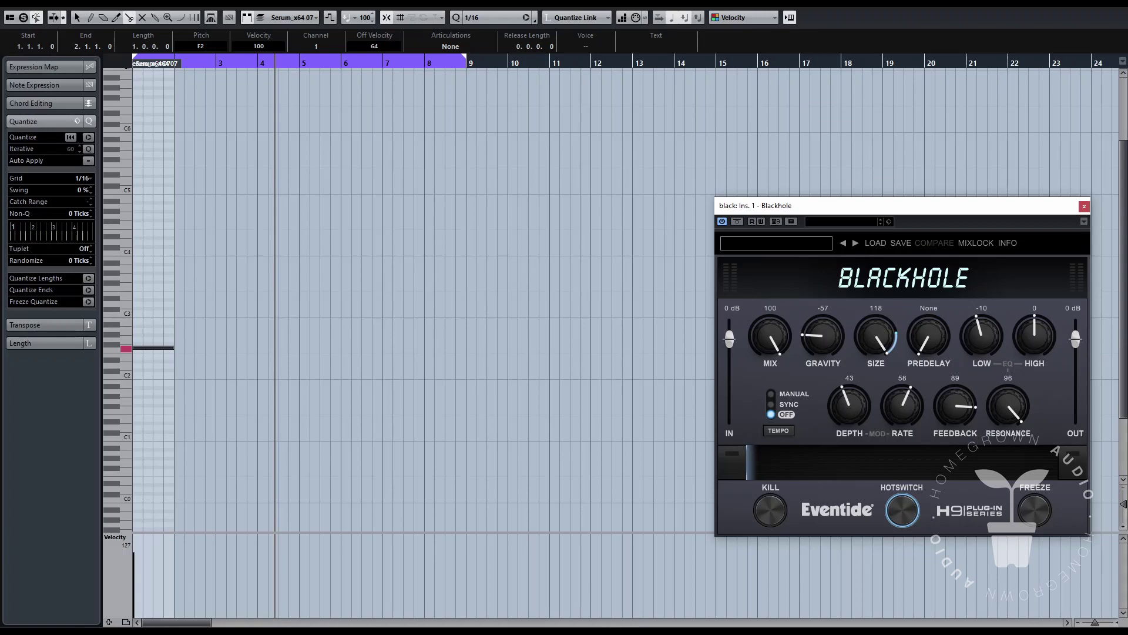
Close the Blackhole effect window and bring up the Serum synth window clear of the F2 note
drag(857, 207, 448, 139)
click(1084, 207)
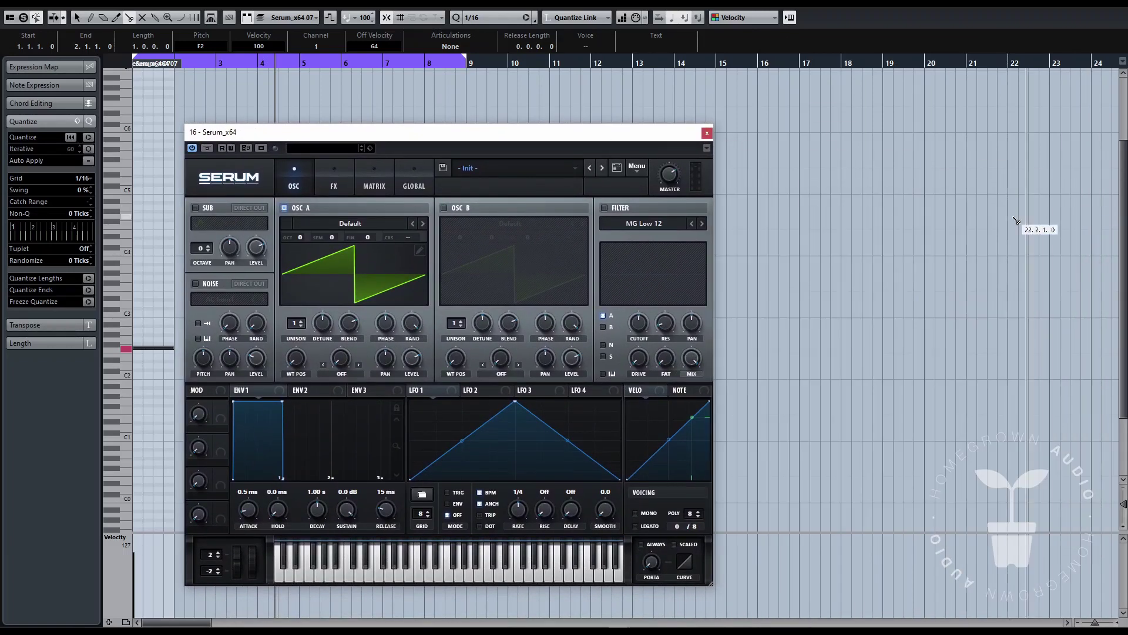
drag(353, 134, 591, 130)
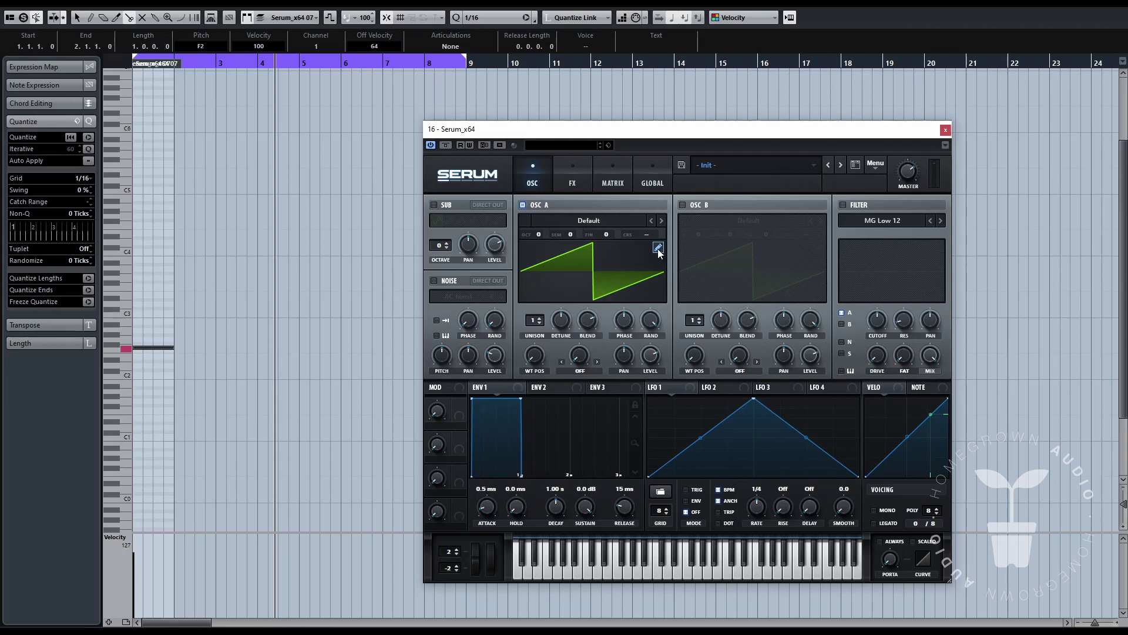
Browse OSC A's analog wavetables and load Basic Mg
click(661, 220)
click(662, 220)
click(663, 221)
click(646, 222)
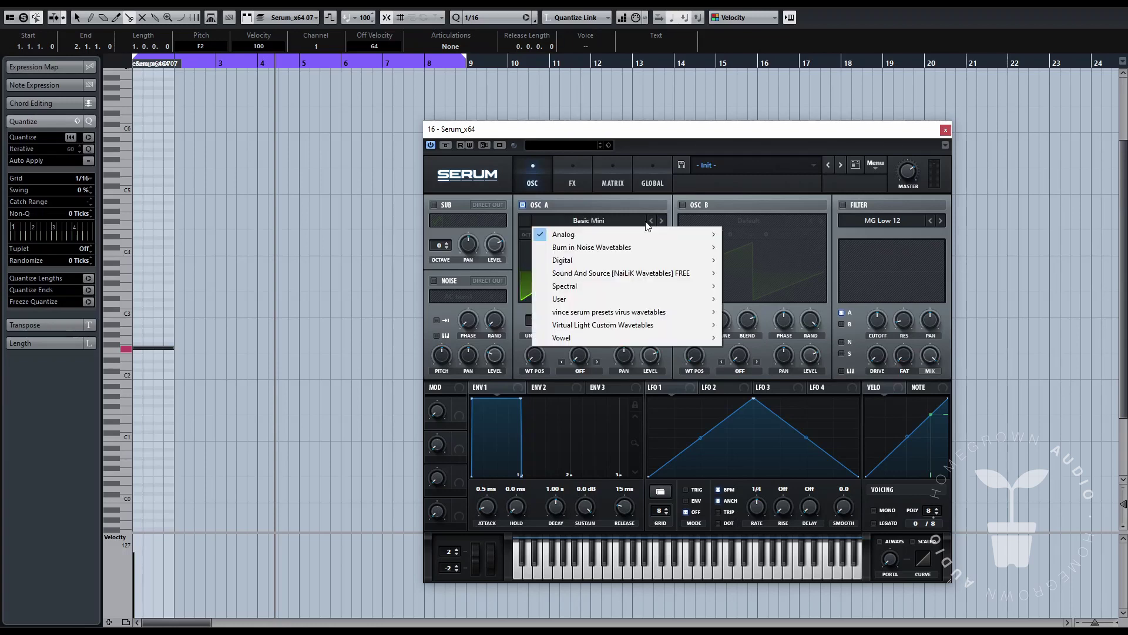
click(652, 221)
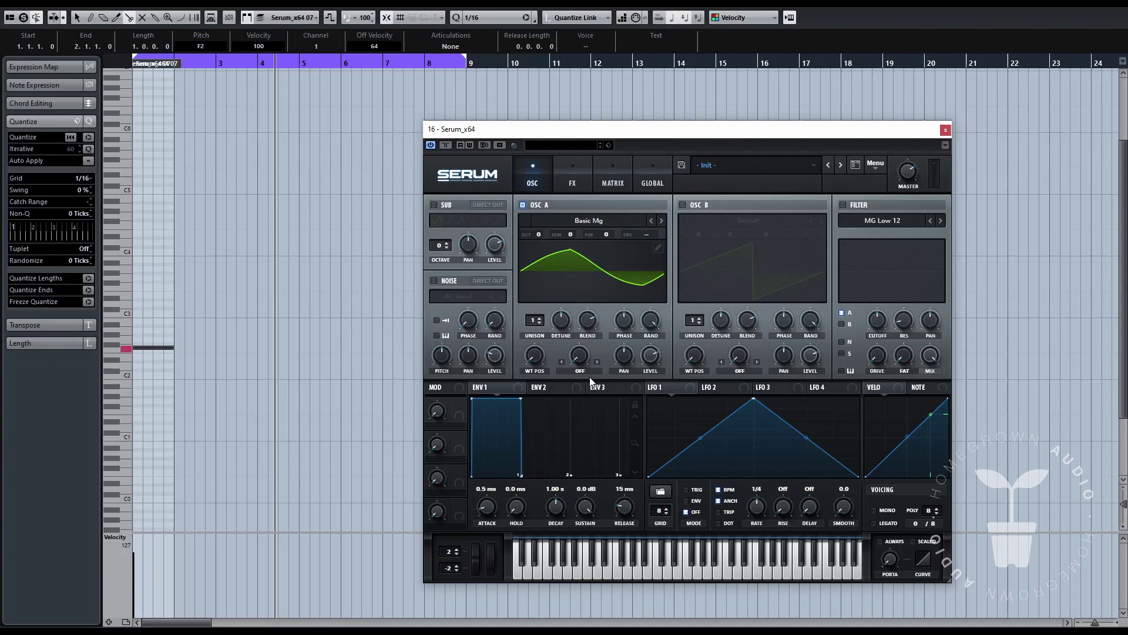
Enable the sub oscillator at octave -2 and apply a partial FM (Sub) warp to OSC A
click(434, 204)
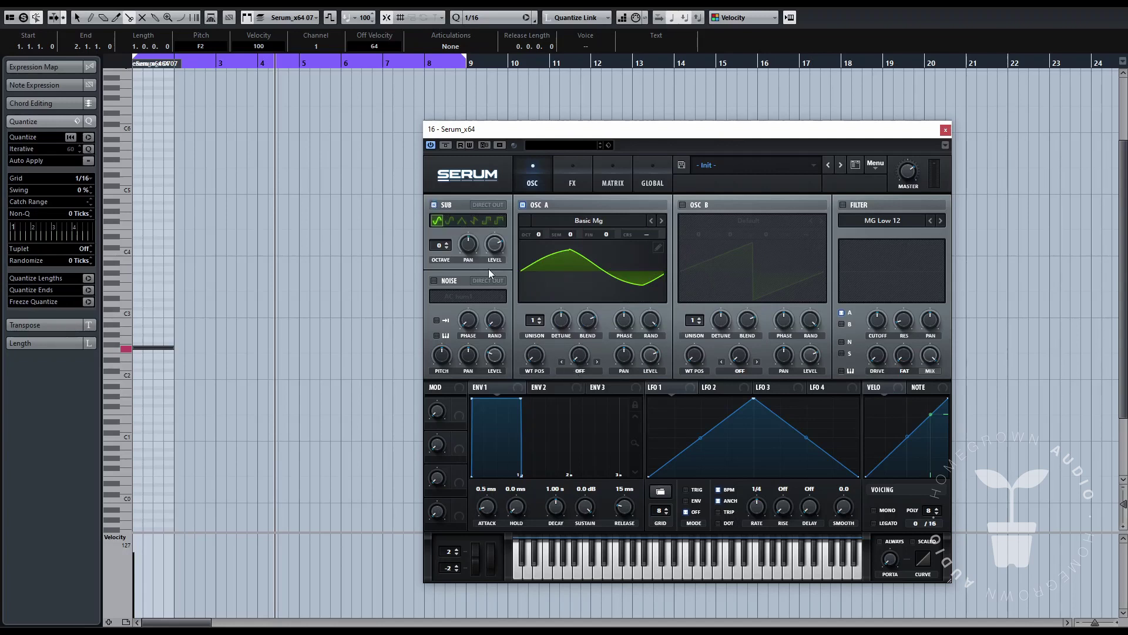
click(580, 370)
click(599, 367)
drag(438, 245, 440, 256)
click(649, 571)
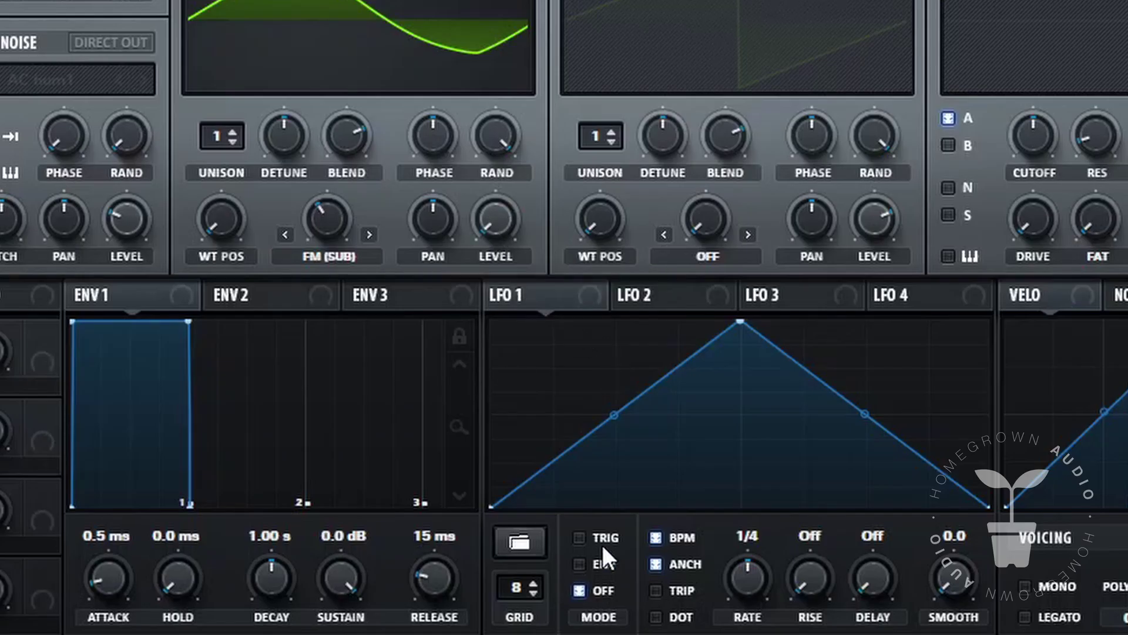
Reshape LFO 1 into a held peak followed by a falling ramp and assign it to OSC A's level
mouse_move(542, 298)
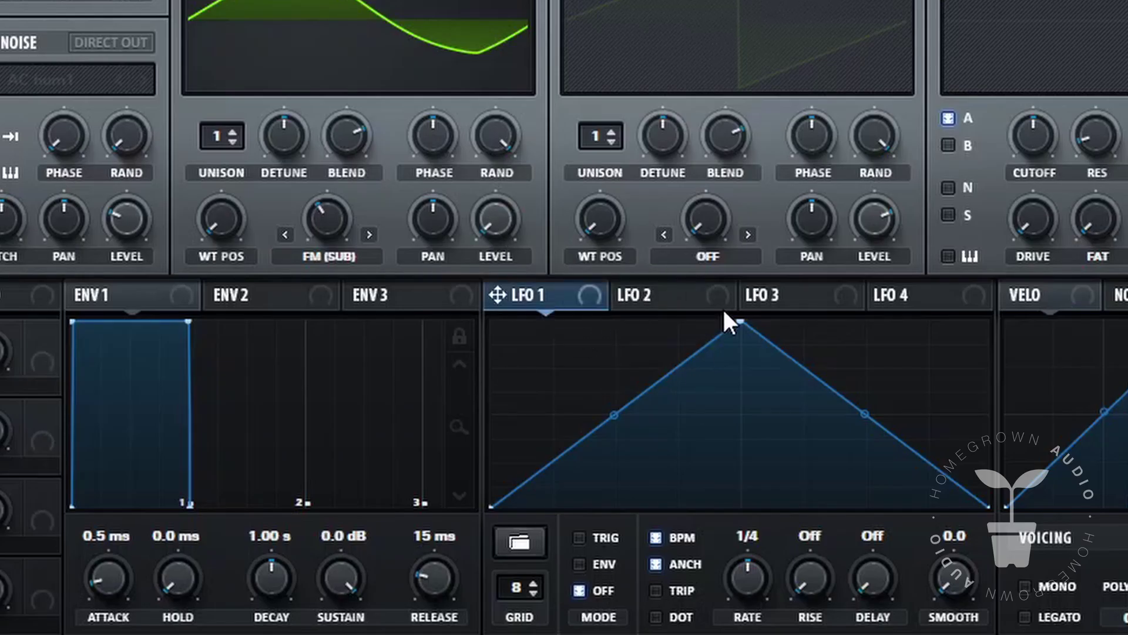
drag(735, 325, 436, 322)
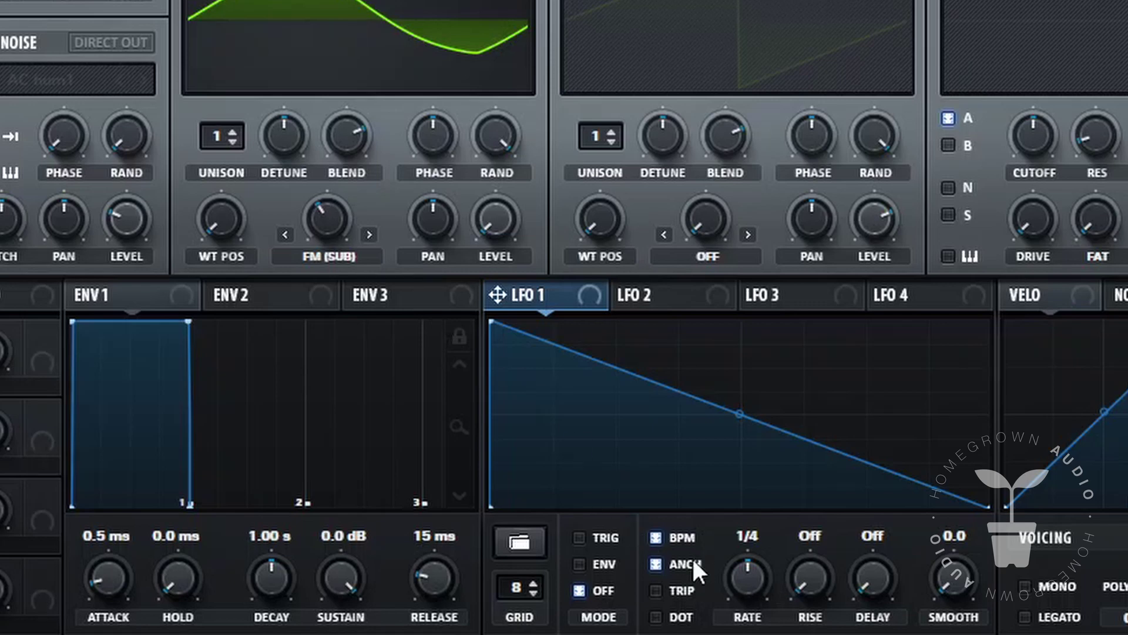
drag(753, 511, 752, 535)
drag(521, 245, 496, 226)
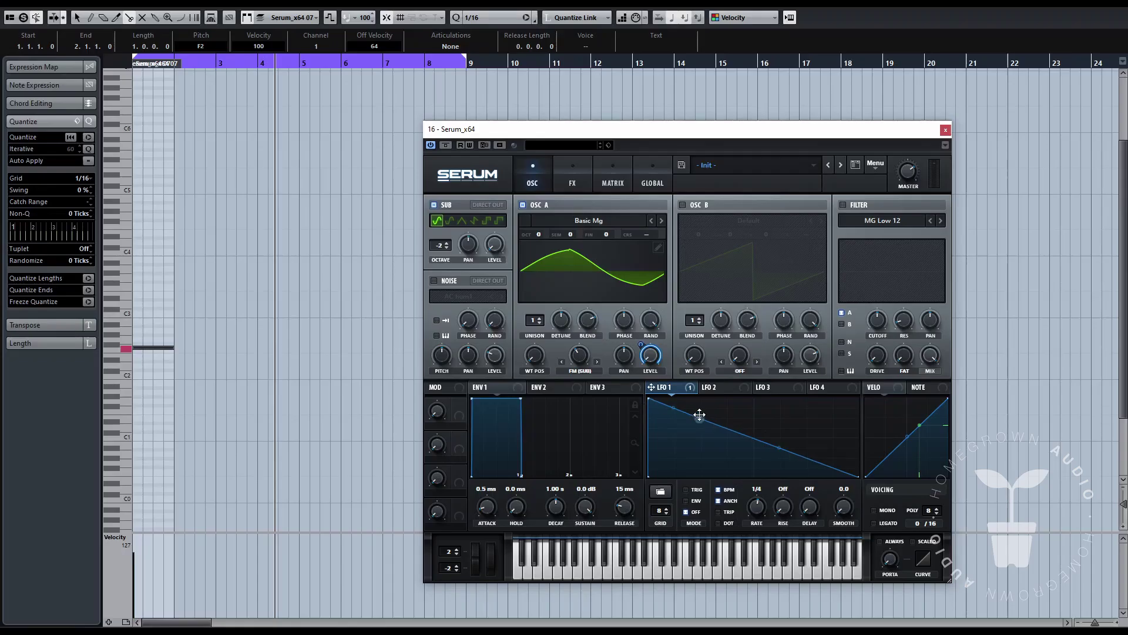
double_click(709, 398)
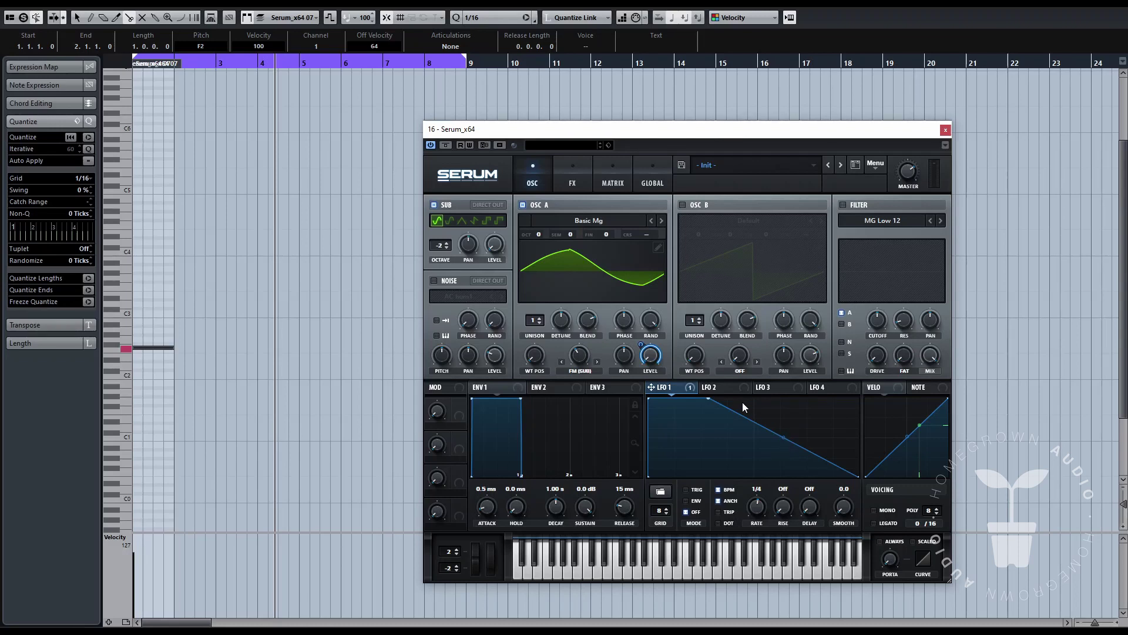
Give LFO 2 a stepped pattern on a 16 grid at a 2 bar rate and assign it to LFO 1's rate
click(732, 387)
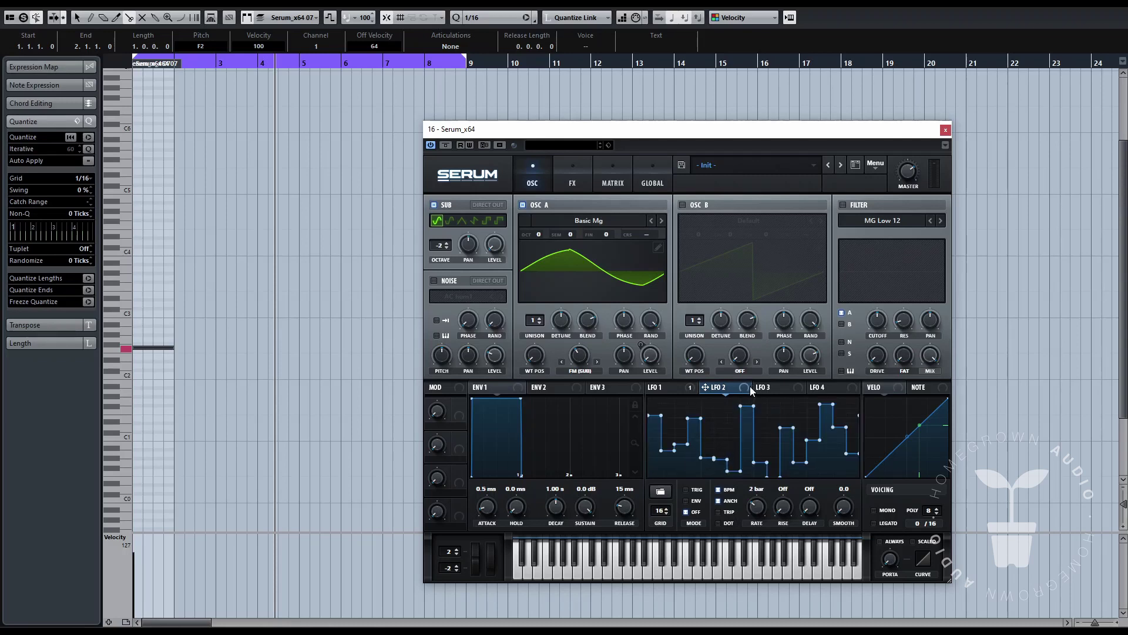
click(676, 388)
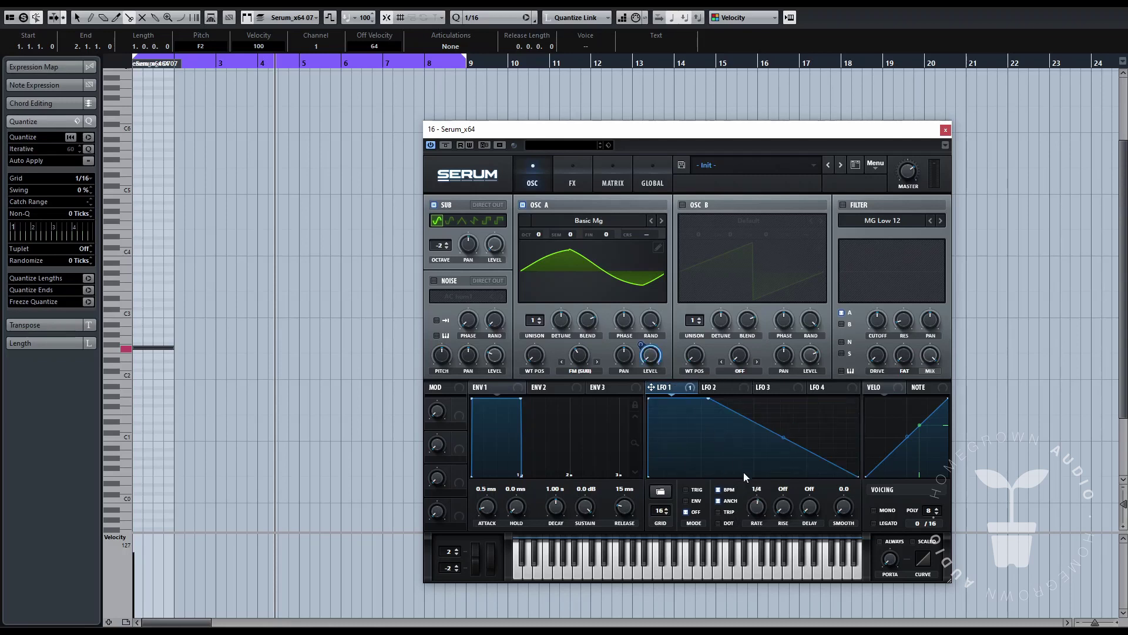
right_click(760, 504)
mouse_move(650, 487)
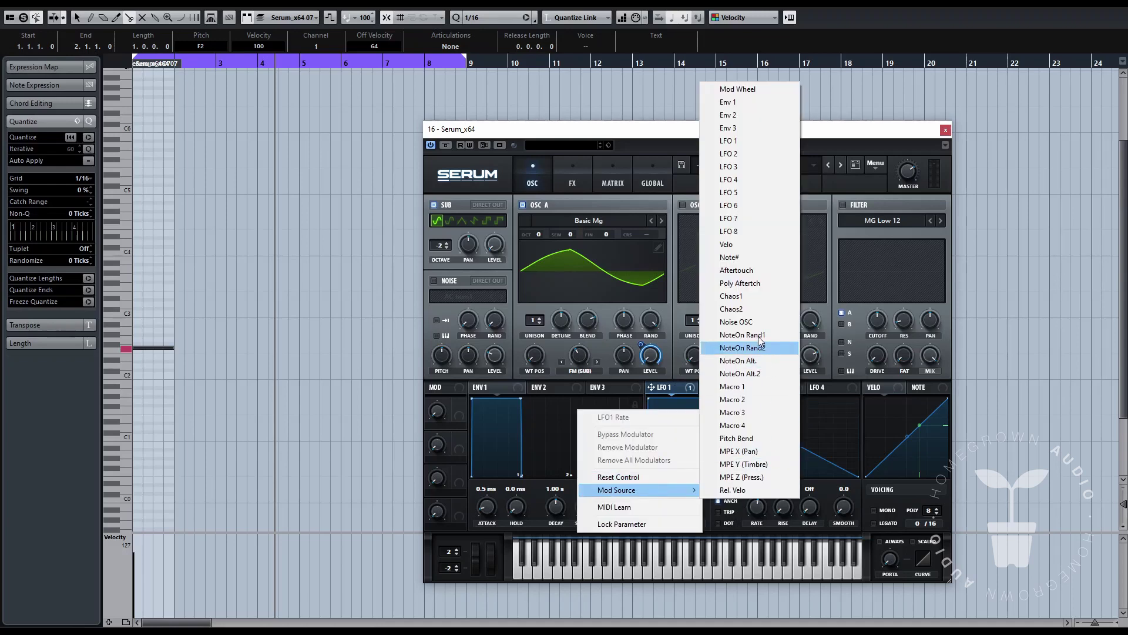
click(734, 155)
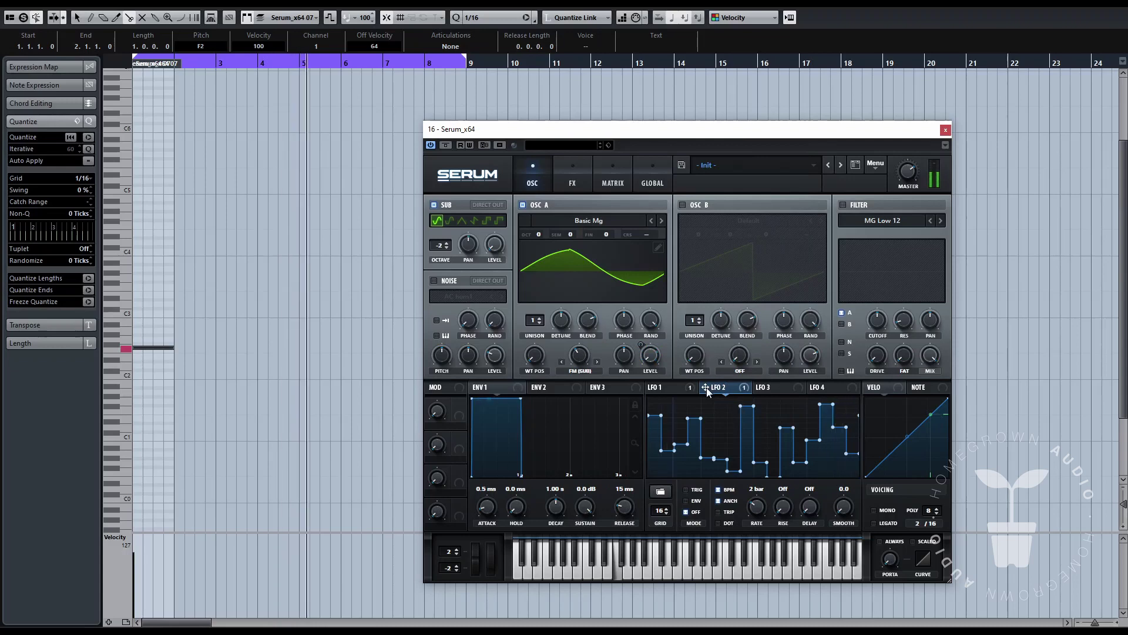
Redraw LFO 2's steps around mid level, with a raised step and a deep dip near the end and lowered steps near the start
click(669, 386)
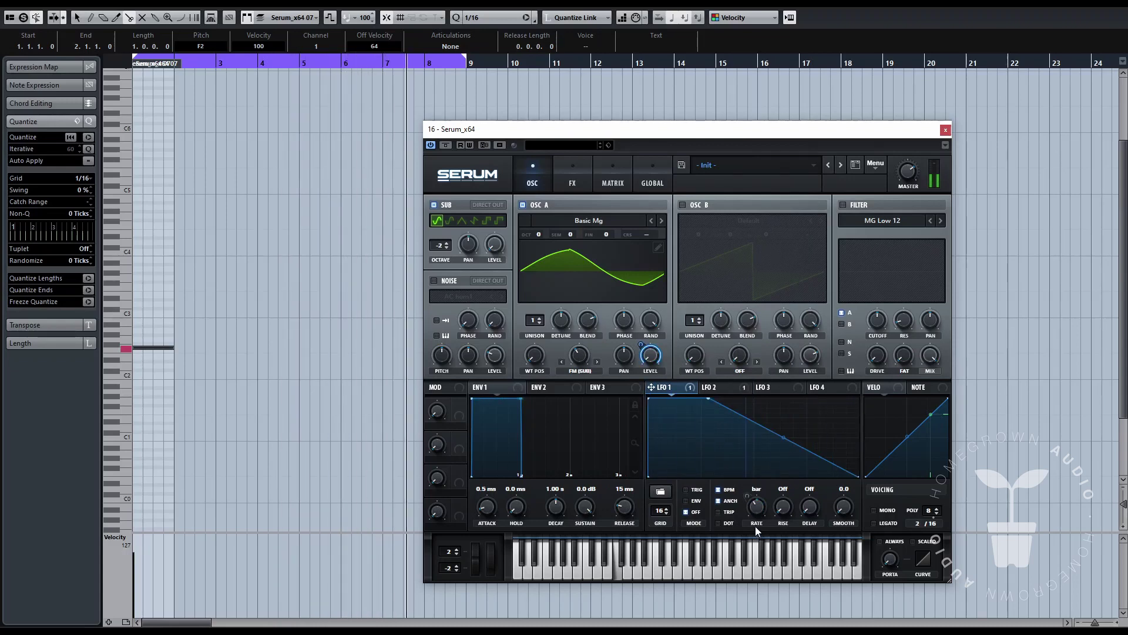
click(713, 387)
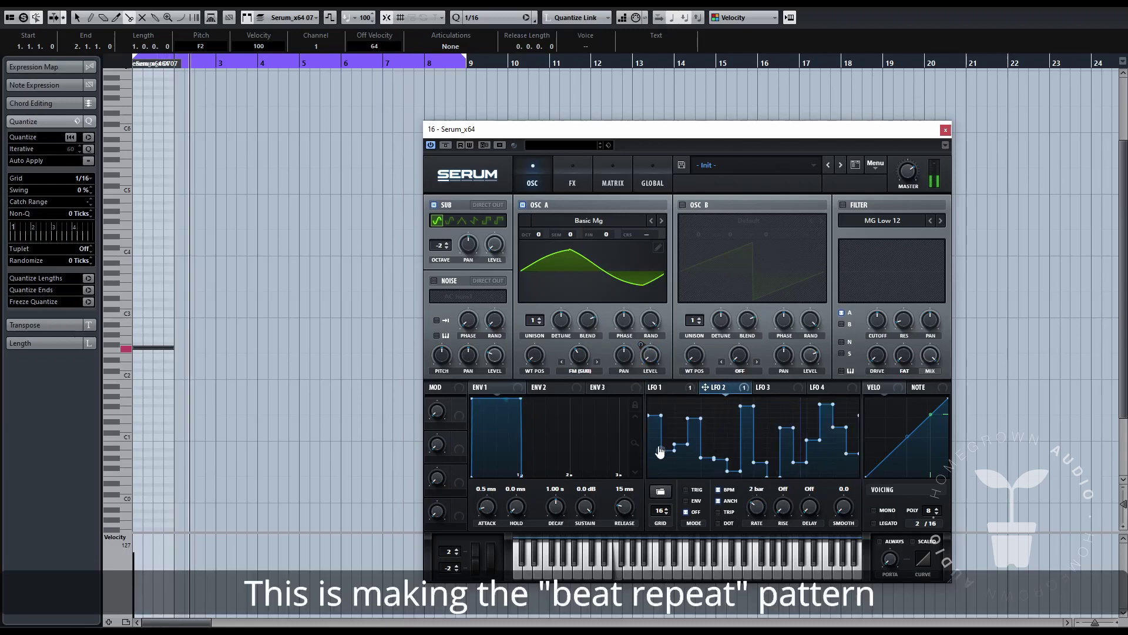
drag(659, 451, 853, 440)
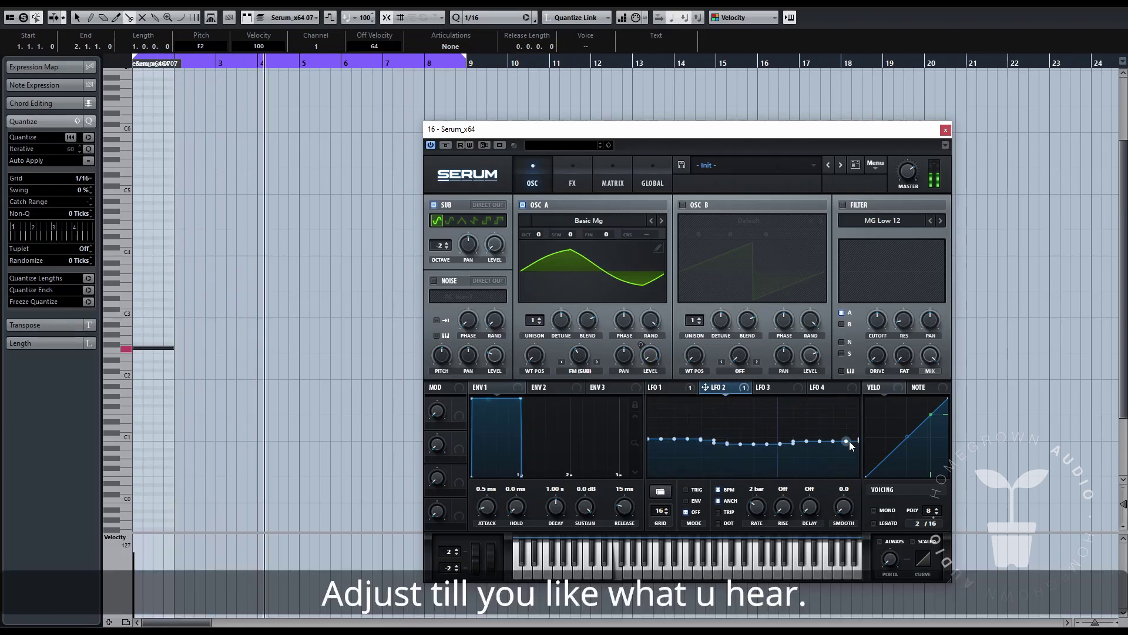
shift+click(812, 414)
shift+click(828, 467)
drag(682, 452, 695, 455)
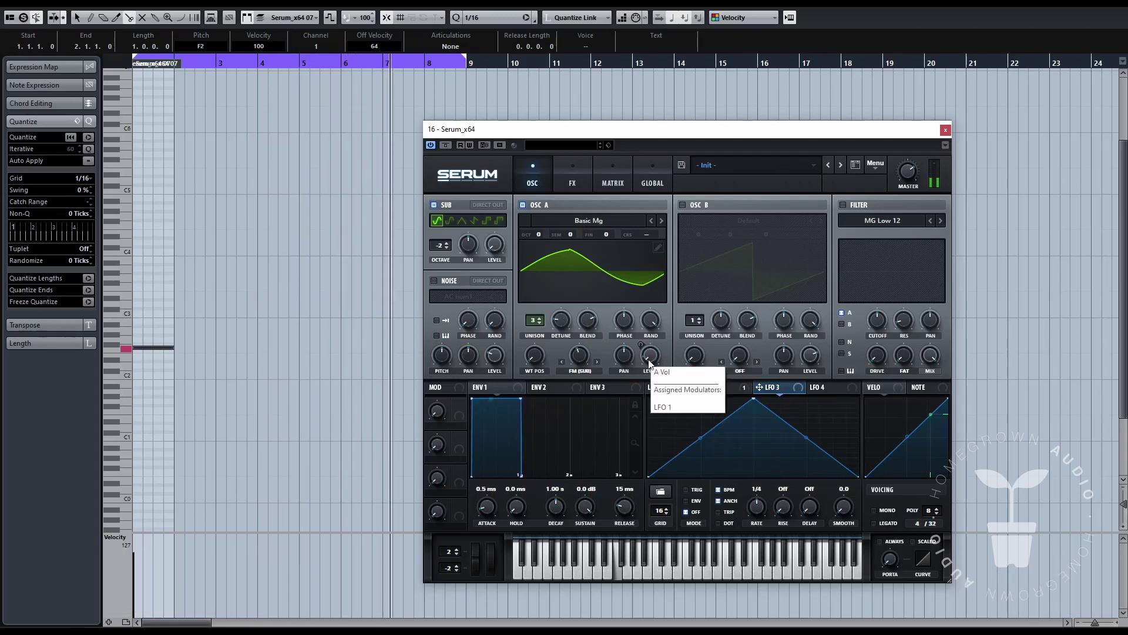
Set OSC A to 3 unison voices and its level to about 14%, and review LFO 2 and LFO 1
drag(651, 356, 653, 338)
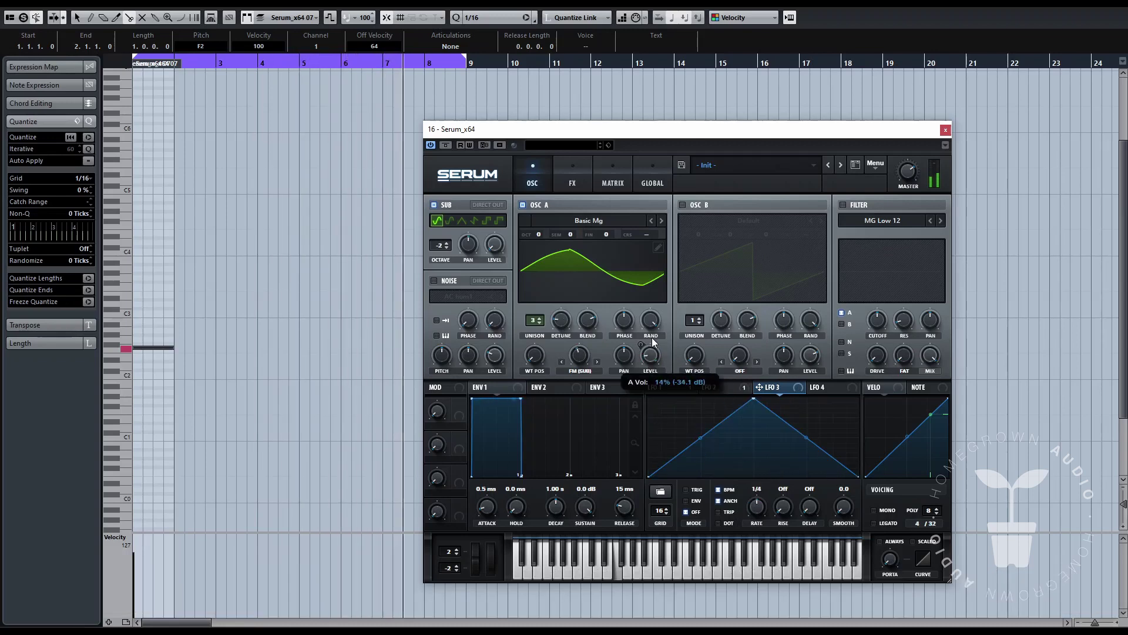
click(716, 387)
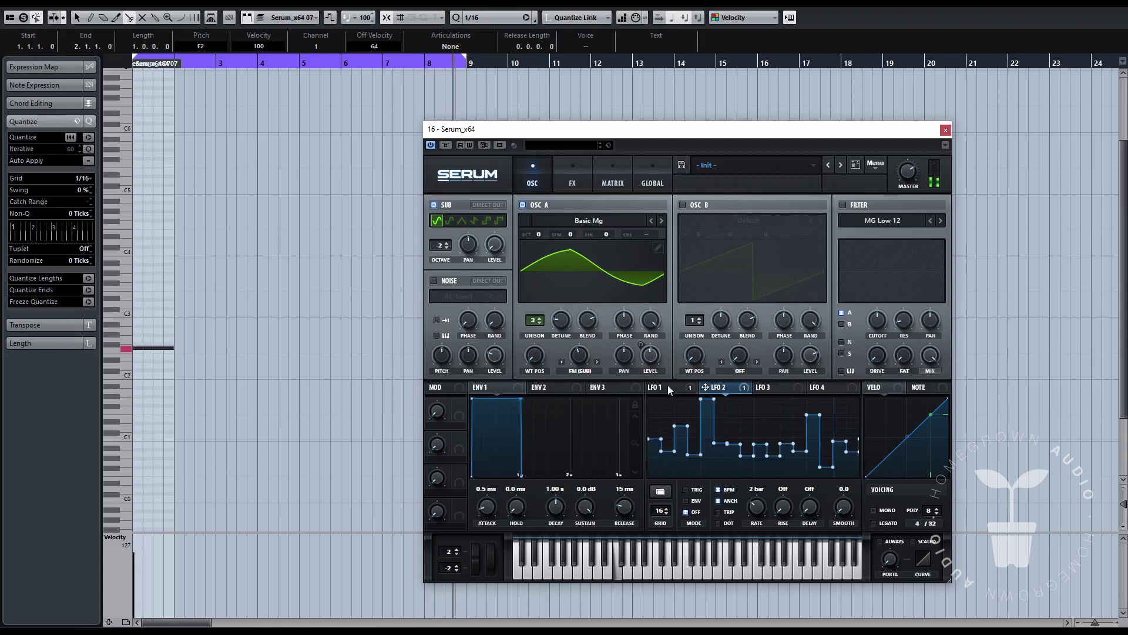
click(668, 388)
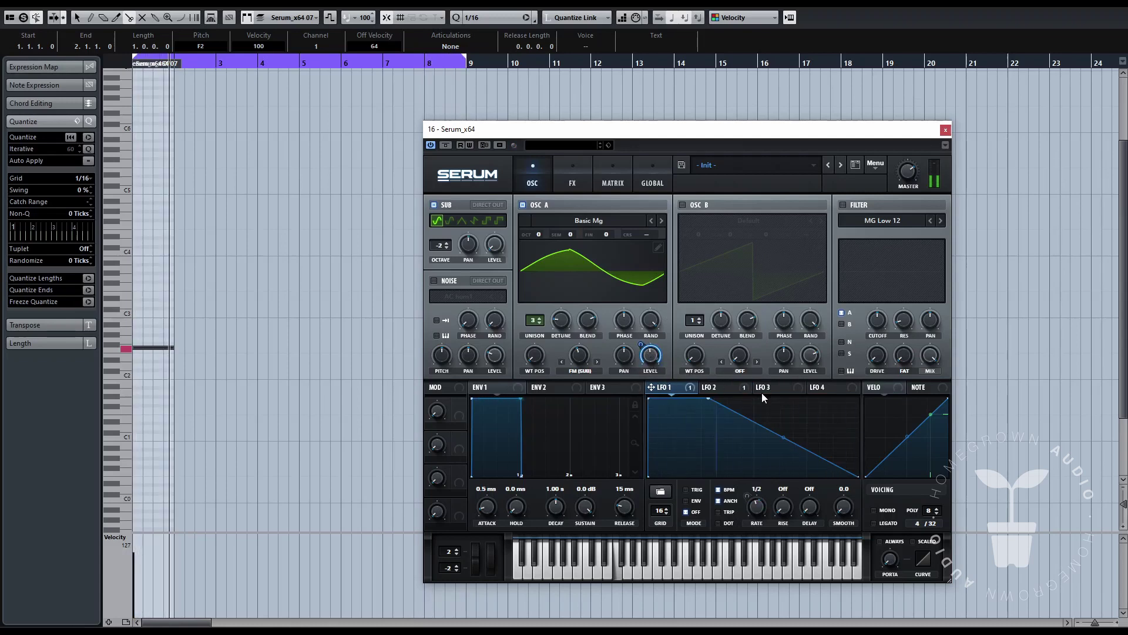
Bend LFO 3's slopes into a steep pulse in the second half and assign LFO 3 to OSC A's level
click(771, 390)
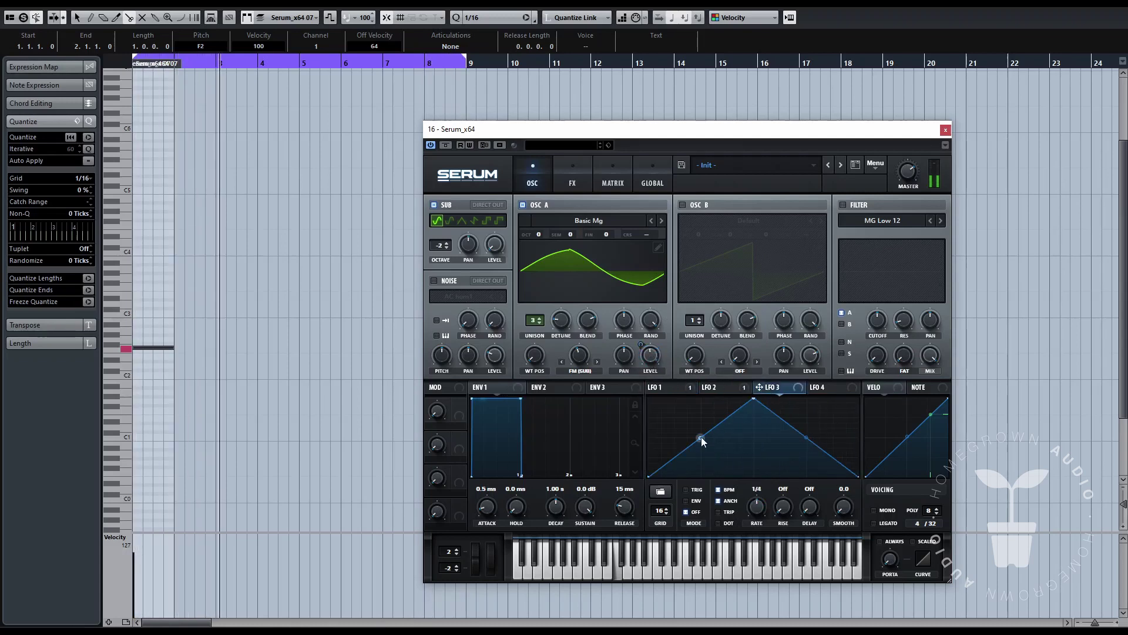
drag(701, 438, 714, 487)
drag(806, 438, 647, 353)
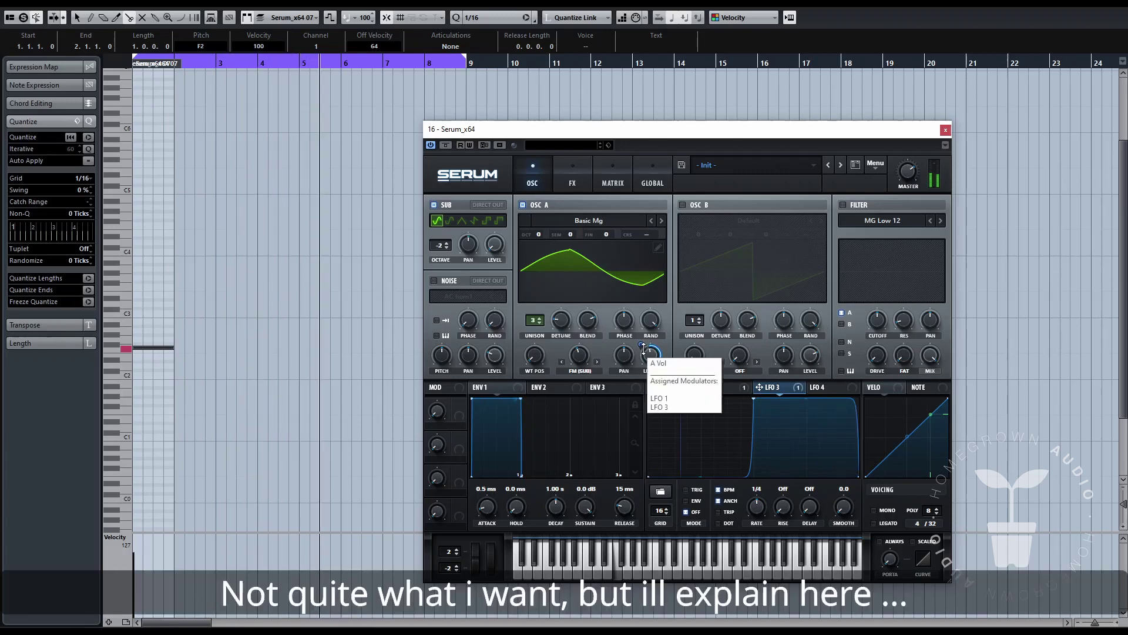
Adjust the modulation depth on OSC A's level and enable the MG Low 12 filter with LFO 1 assigned to its cutoff
drag(642, 345, 642, 337)
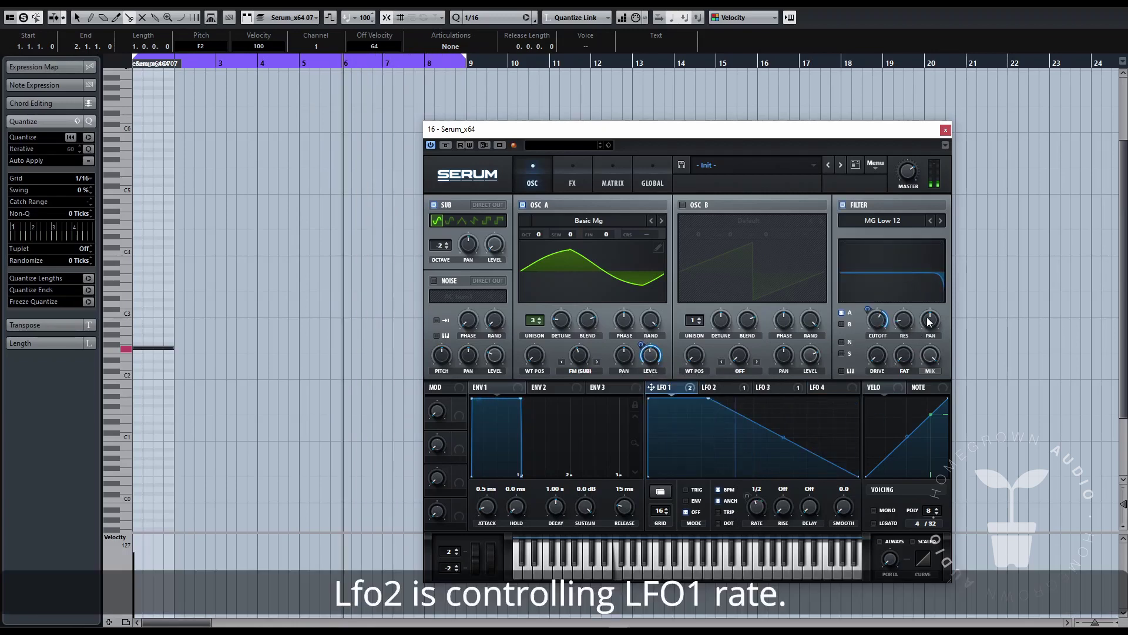
click(728, 386)
click(777, 388)
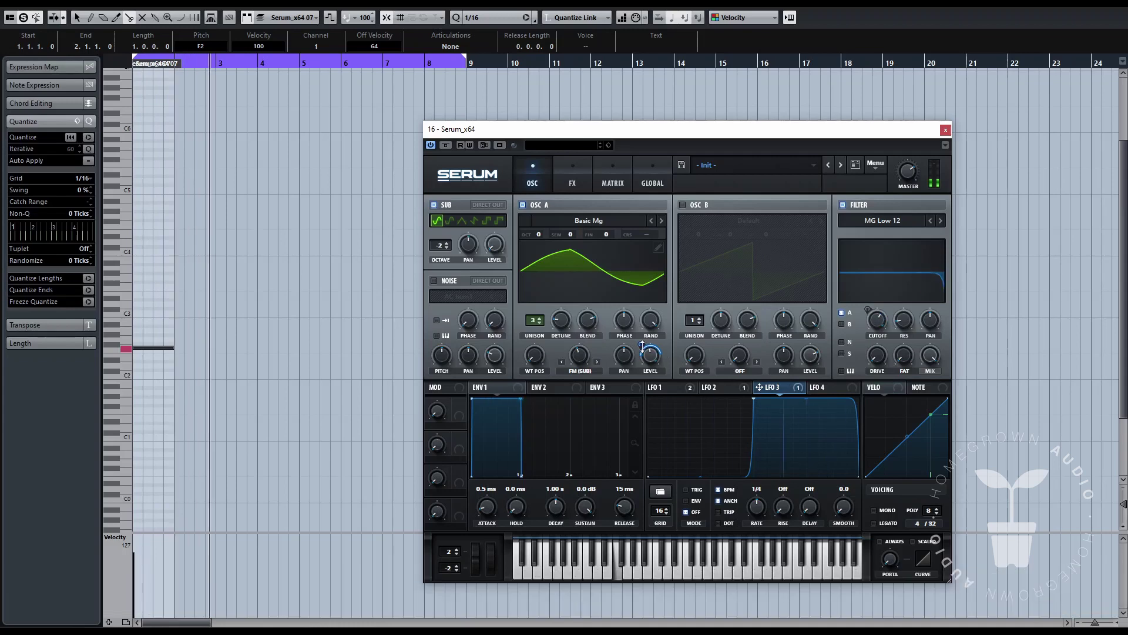
Reshape LFO 4 into a rising ramp with a one-bar rate and assign it to OSC A's FM (Sub) amount
click(685, 388)
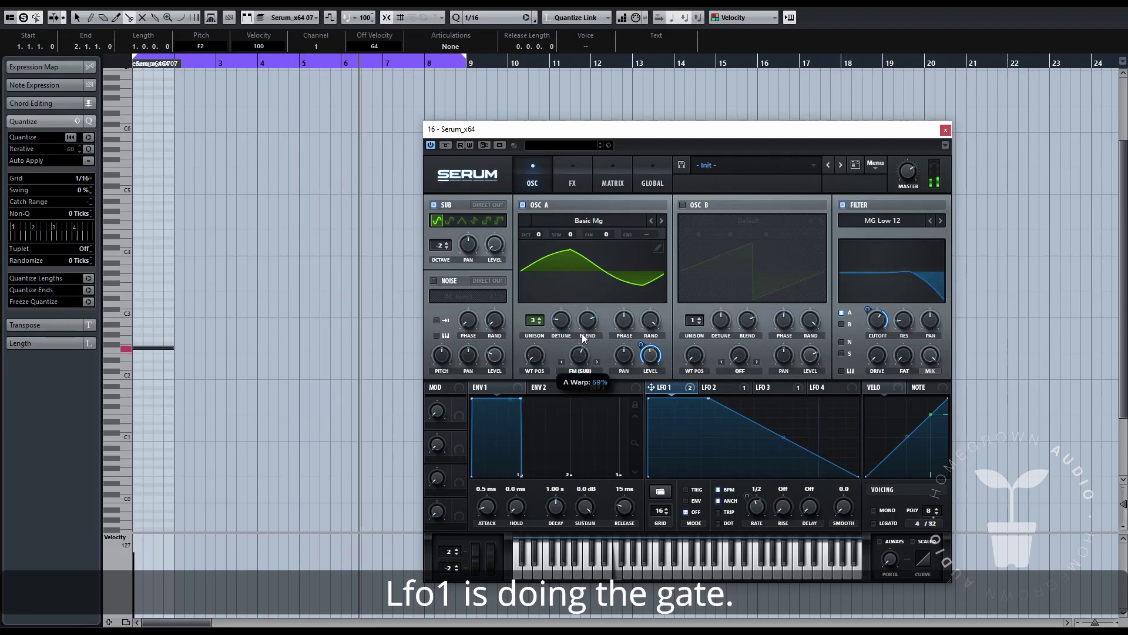
click(827, 387)
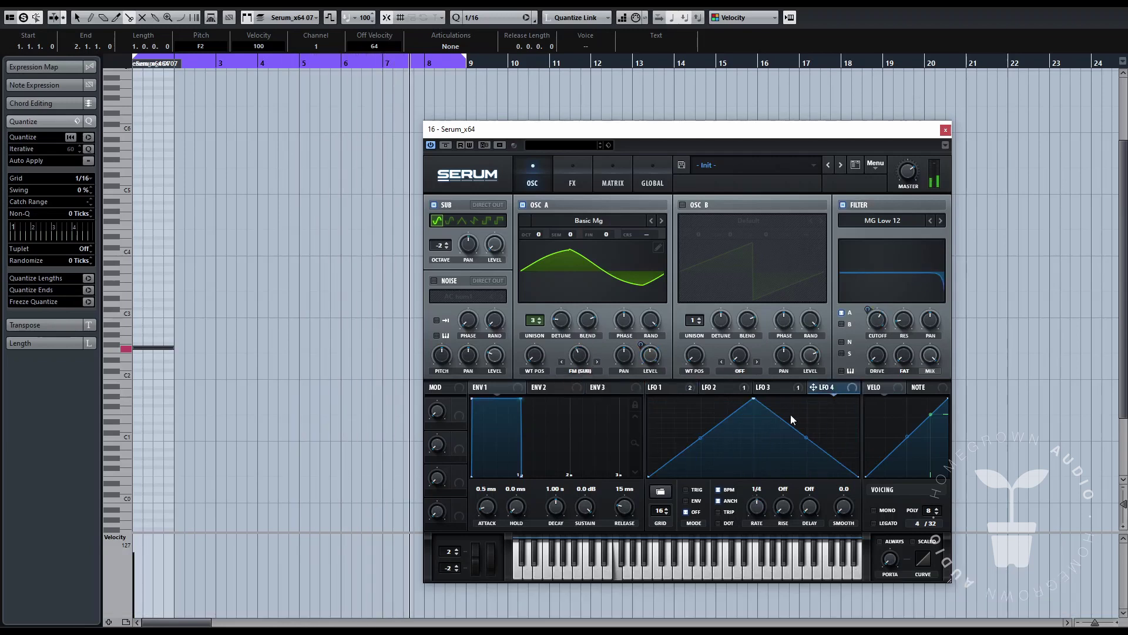
drag(754, 398, 859, 398)
drag(757, 507, 762, 522)
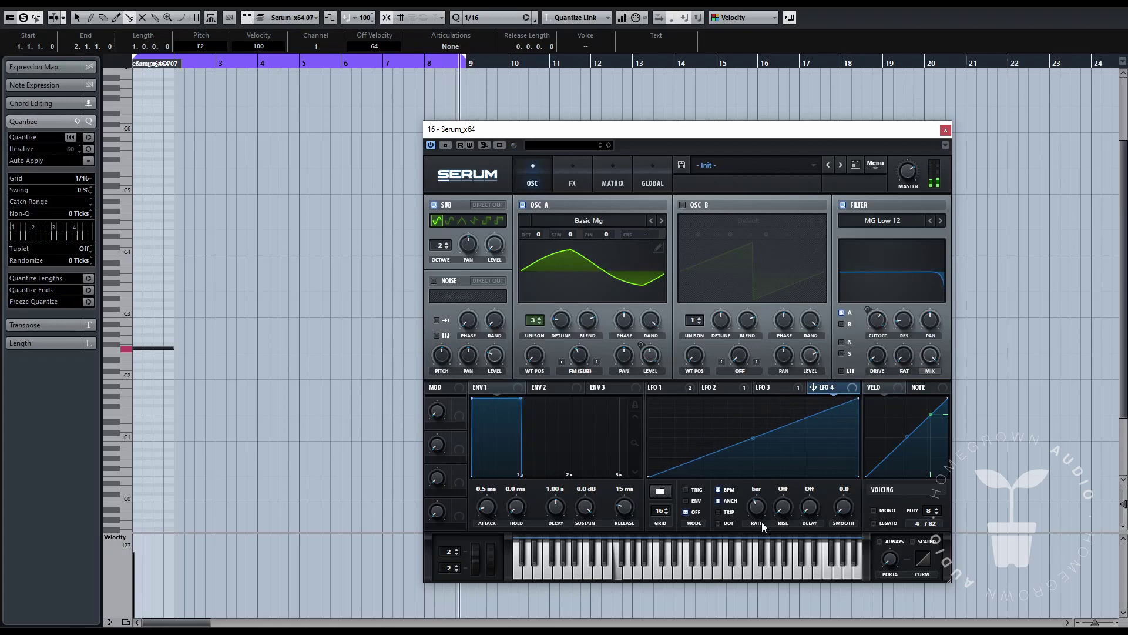
Adjust LFO 1's falling curve, increase Macro 1's modulation amount on LFO Bus 1, and raise Macro 1 to 32%
click(655, 387)
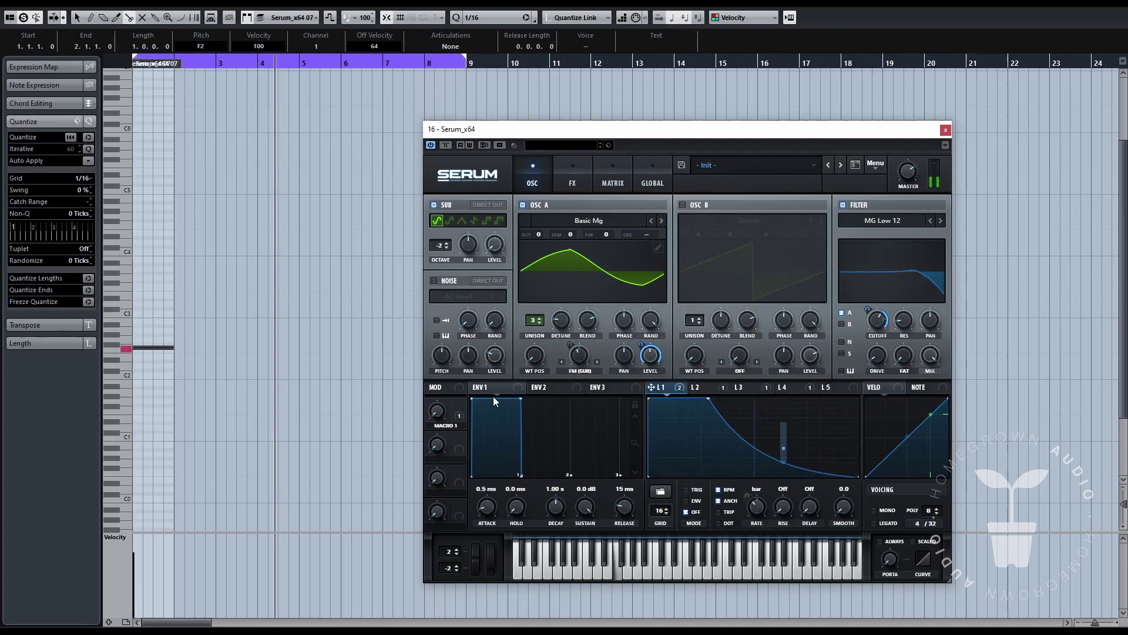
drag(785, 461, 785, 449)
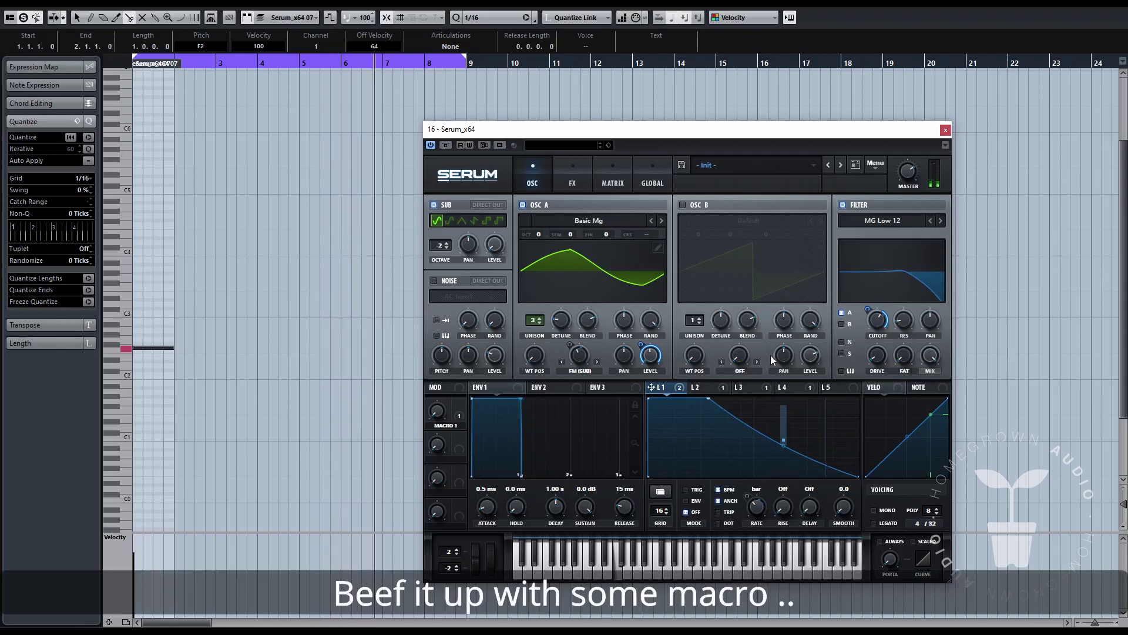
click(602, 170)
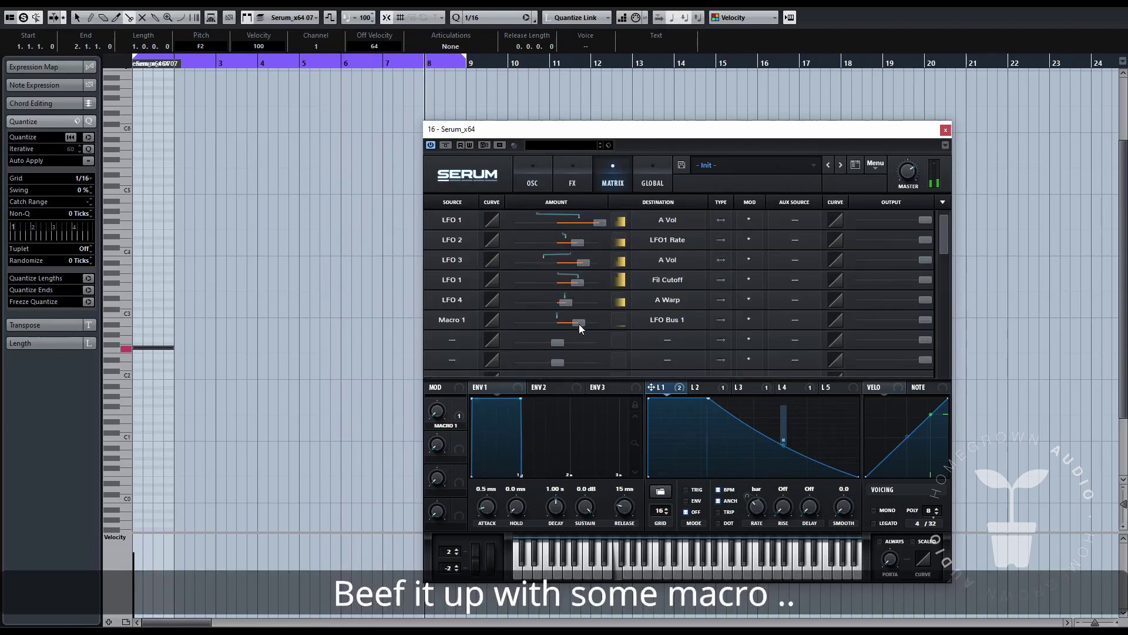
drag(580, 324, 598, 326)
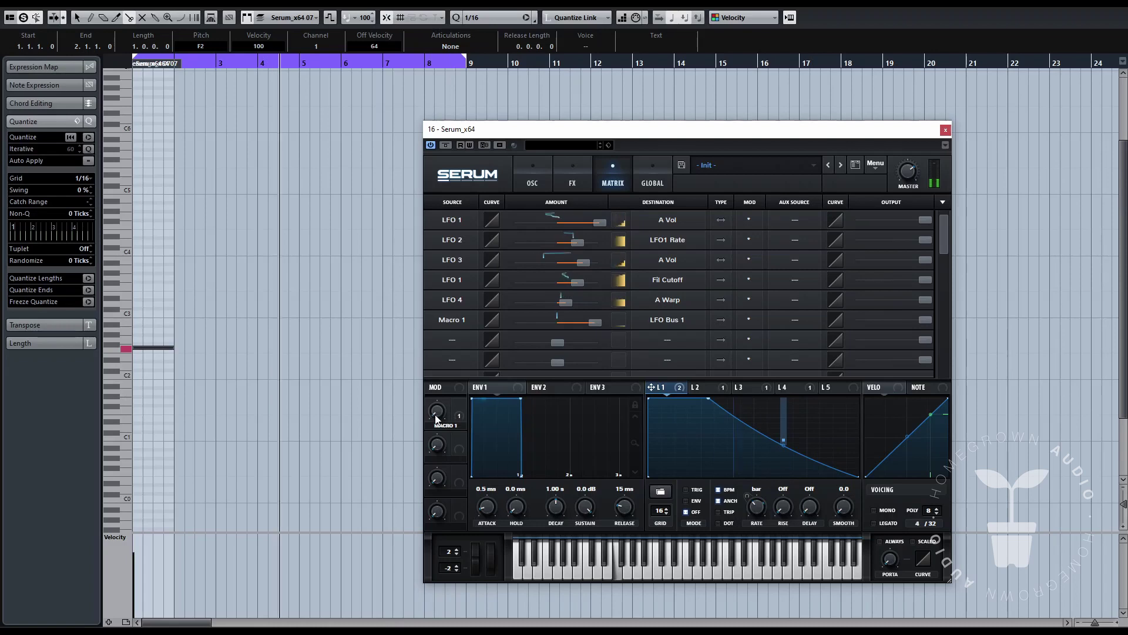
drag(436, 420, 449, 382)
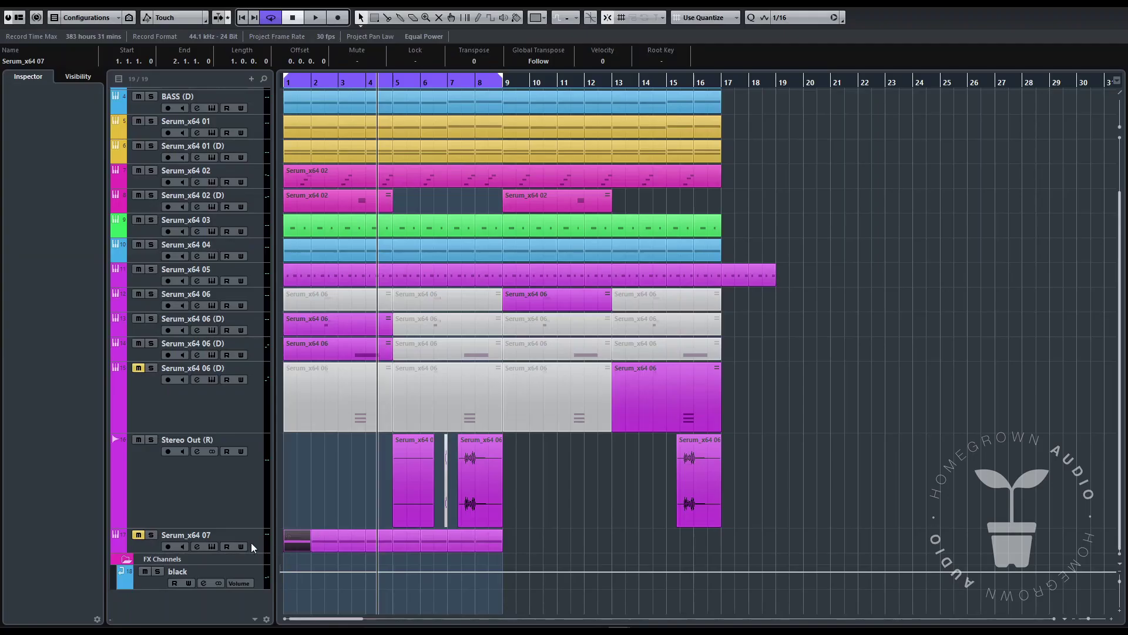
Add one instrument track below Serum_x64 07 using the Serum_x64 instrument, routed to Stereo Out
right_click(251, 542)
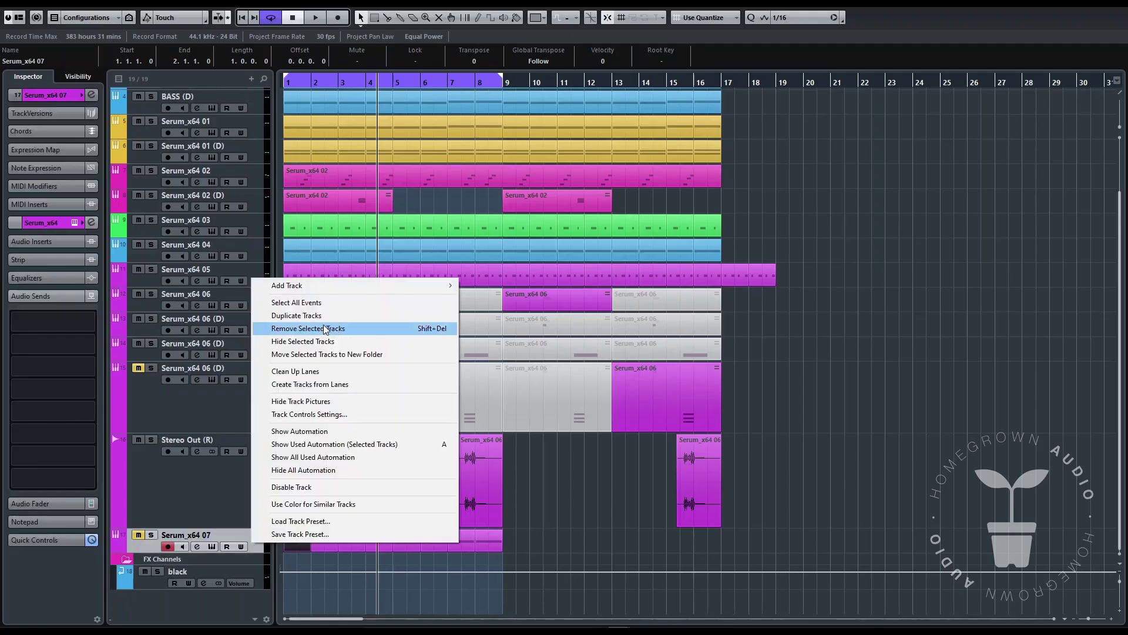
mouse_move(336, 287)
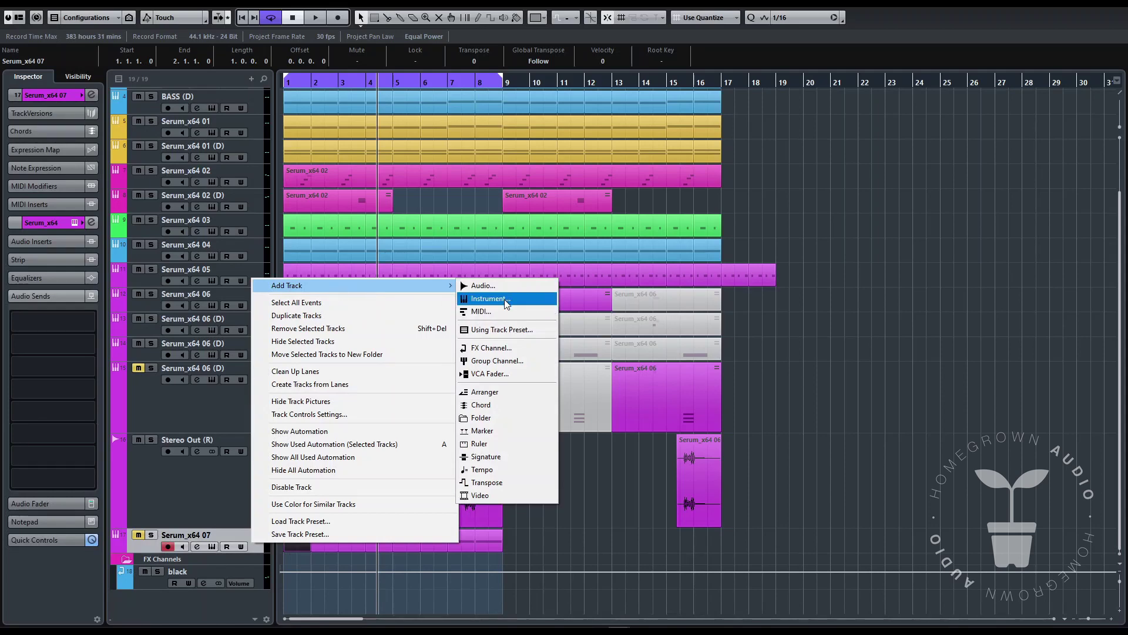
click(489, 298)
click(342, 139)
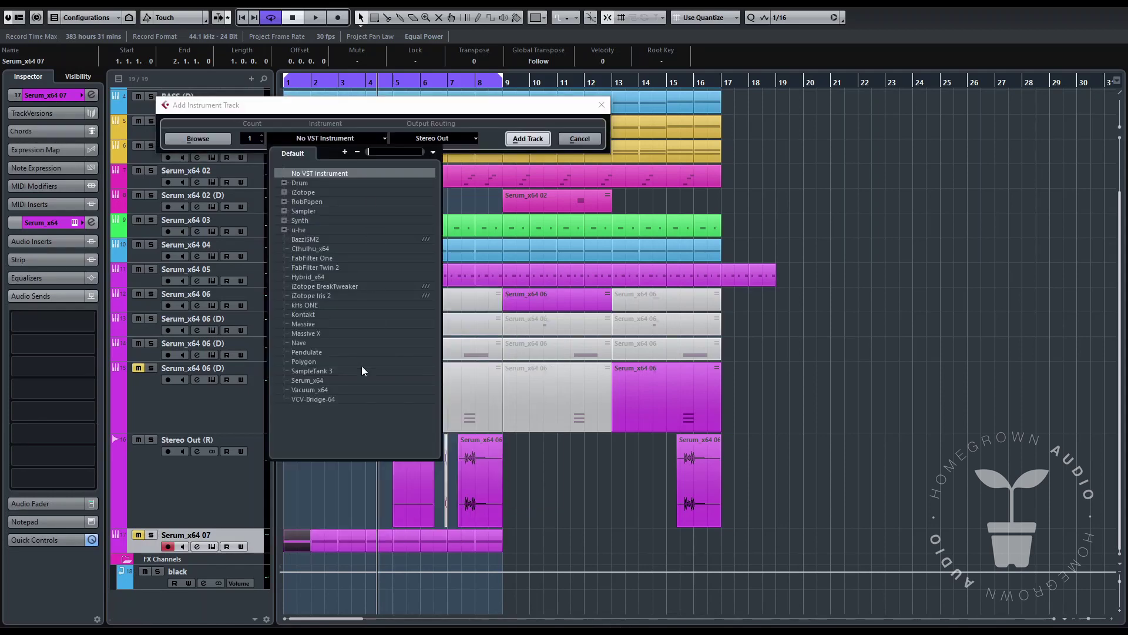
click(308, 380)
click(528, 139)
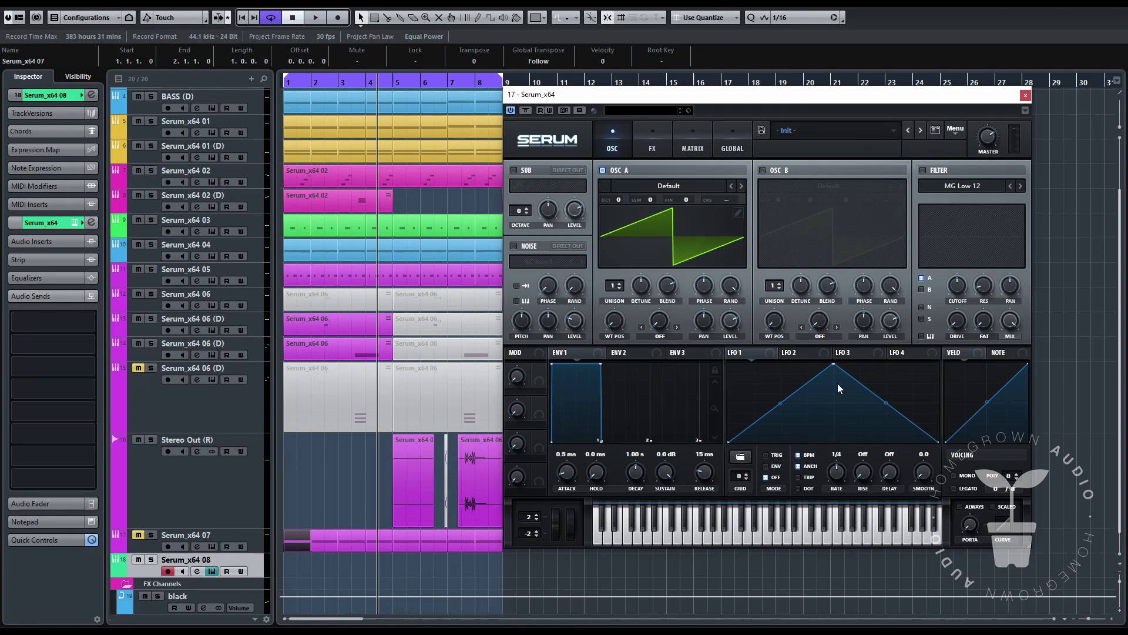
Load the Acid wavetable into OSC A with FM (Sub) warp, and enable the sub oscillator at octave -2
click(711, 217)
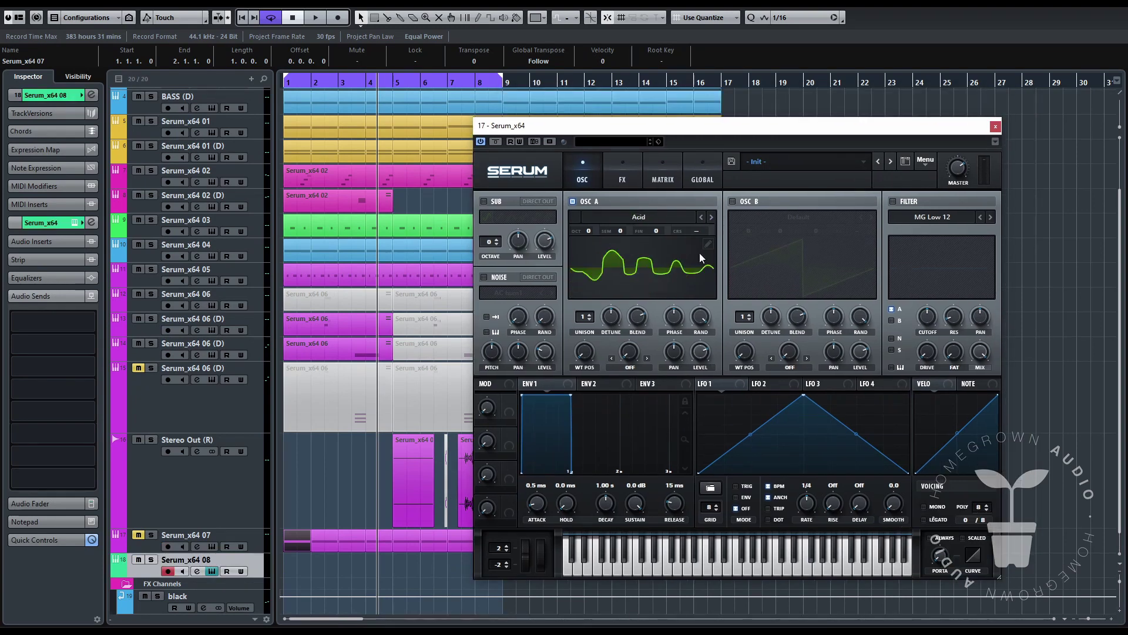
click(630, 368)
click(616, 344)
click(483, 202)
drag(491, 241, 492, 262)
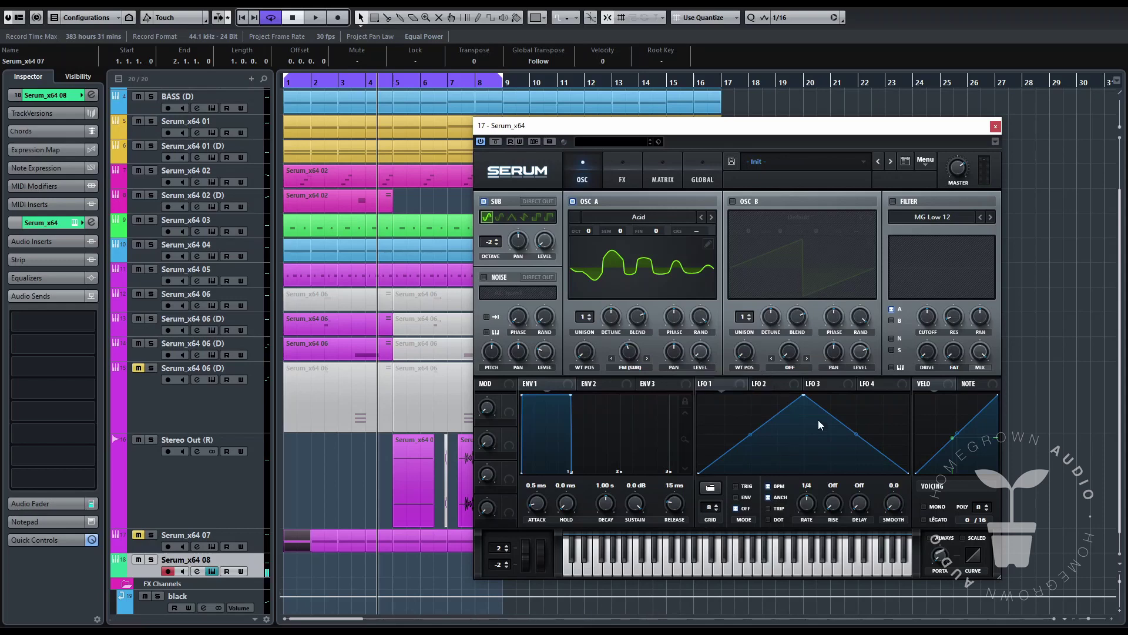
Reshape LFO 1 into a falling convex curve at a 1/16 rate and assign it to OSC A's level
drag(804, 395, 700, 368)
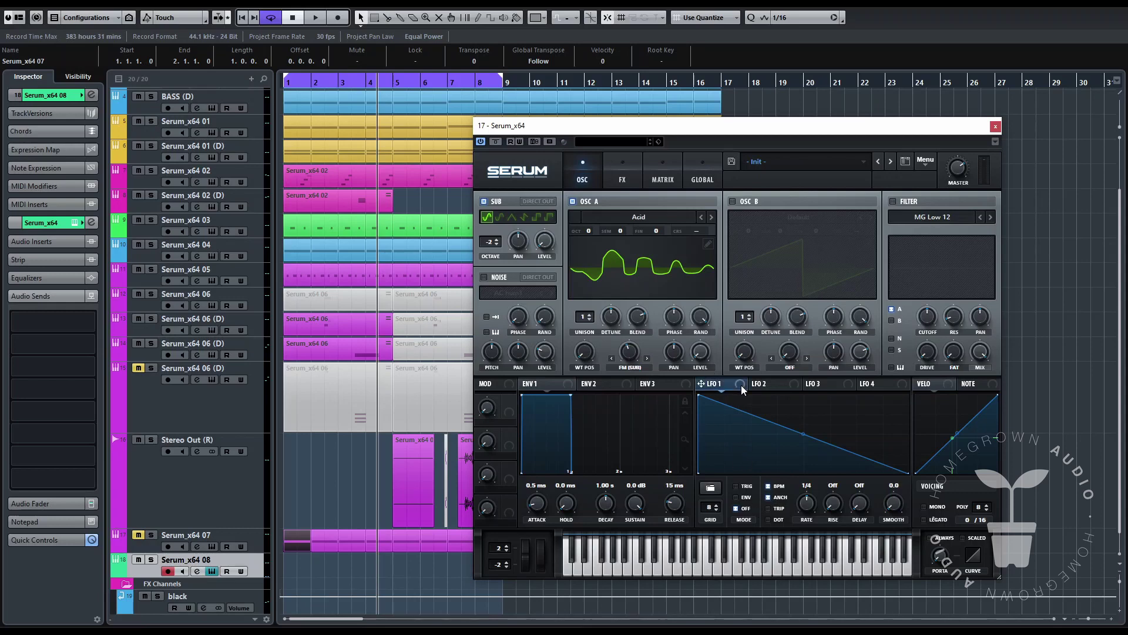
drag(702, 383, 700, 351)
click(650, 559)
click(662, 574)
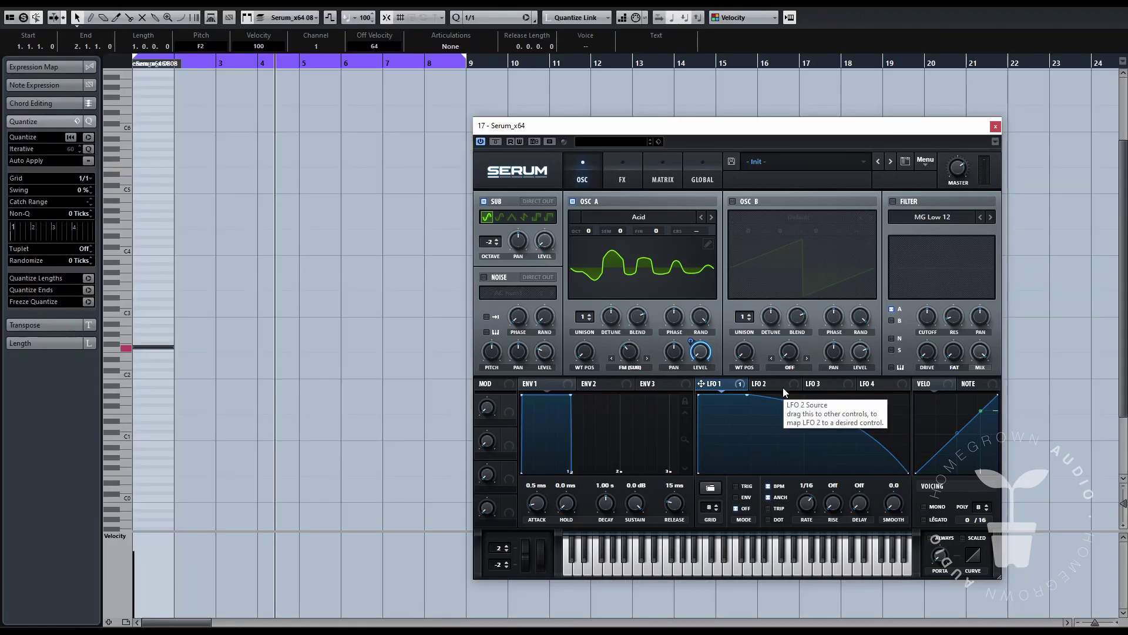
drag(783, 387, 818, 406)
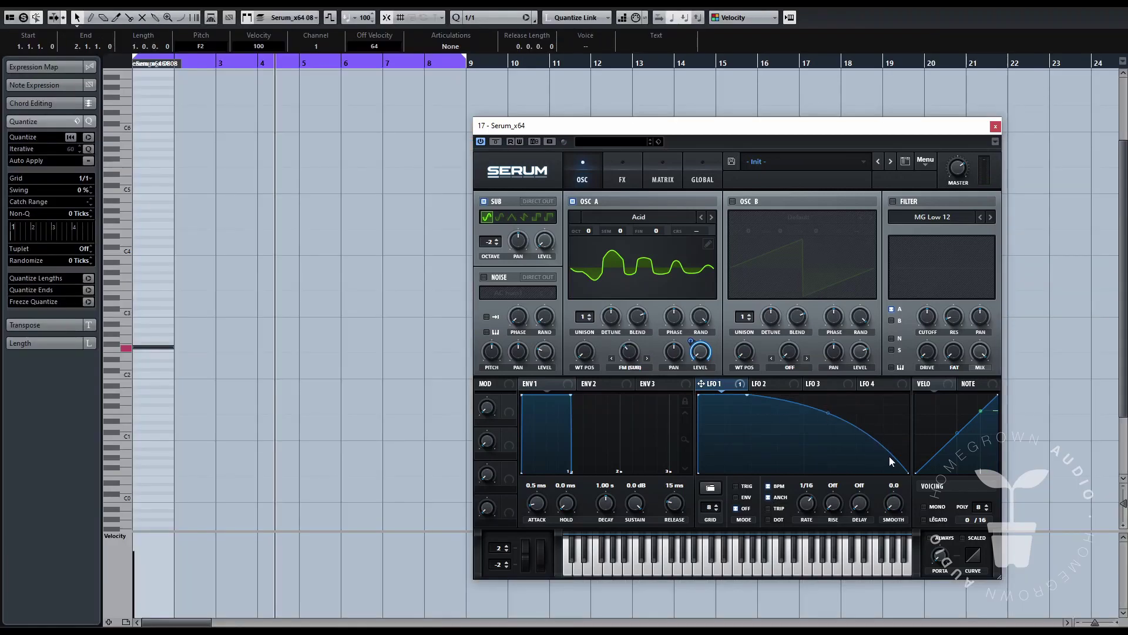
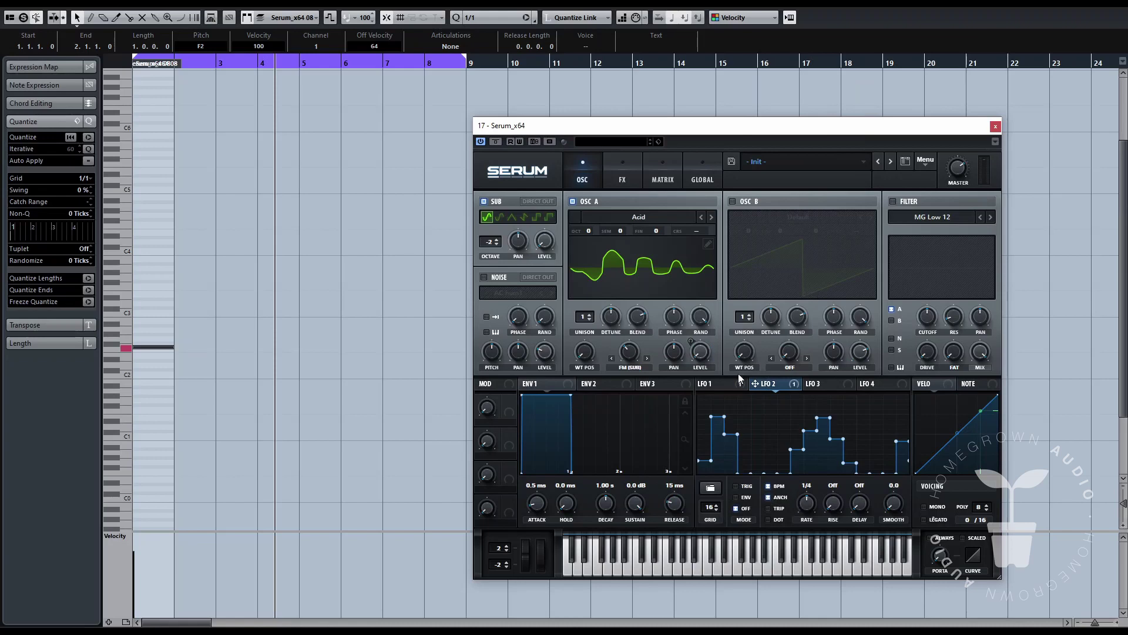
Start playback, set LFO 2's rate to 2 bar, and redraw its stepped pattern on the 16 grid
click(740, 382)
key(space)
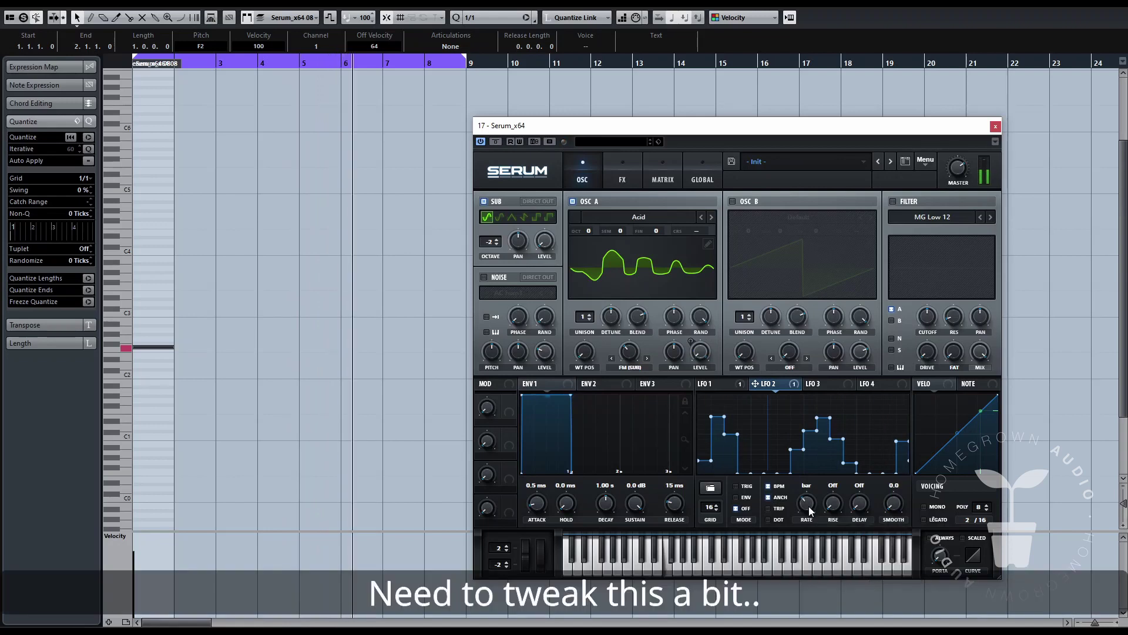
drag(809, 507, 810, 513)
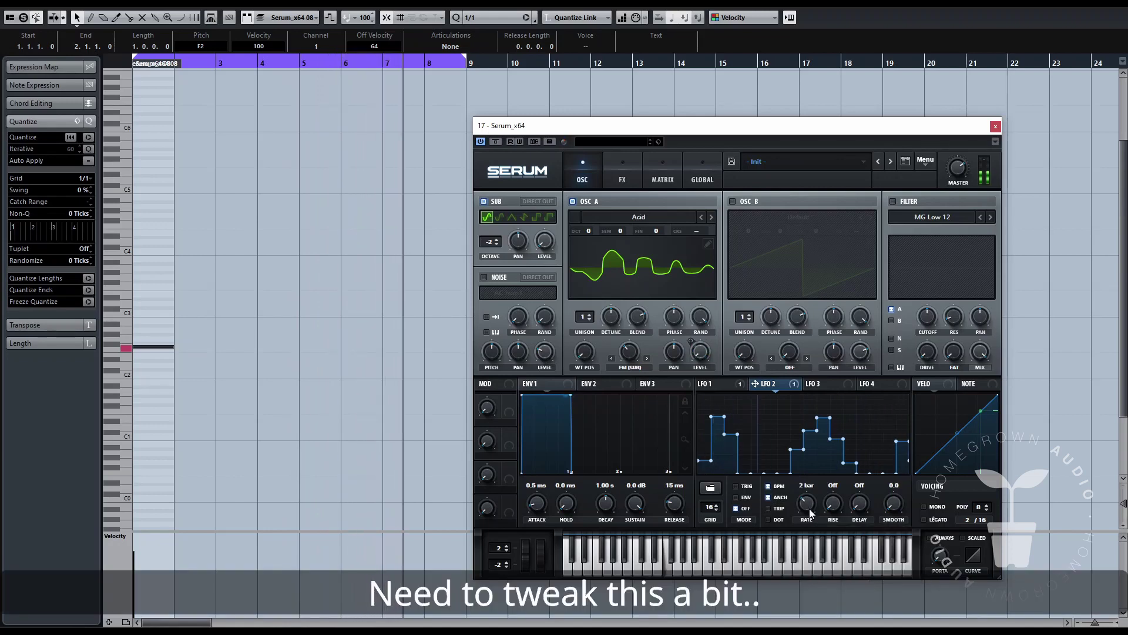
shift+click(721, 465)
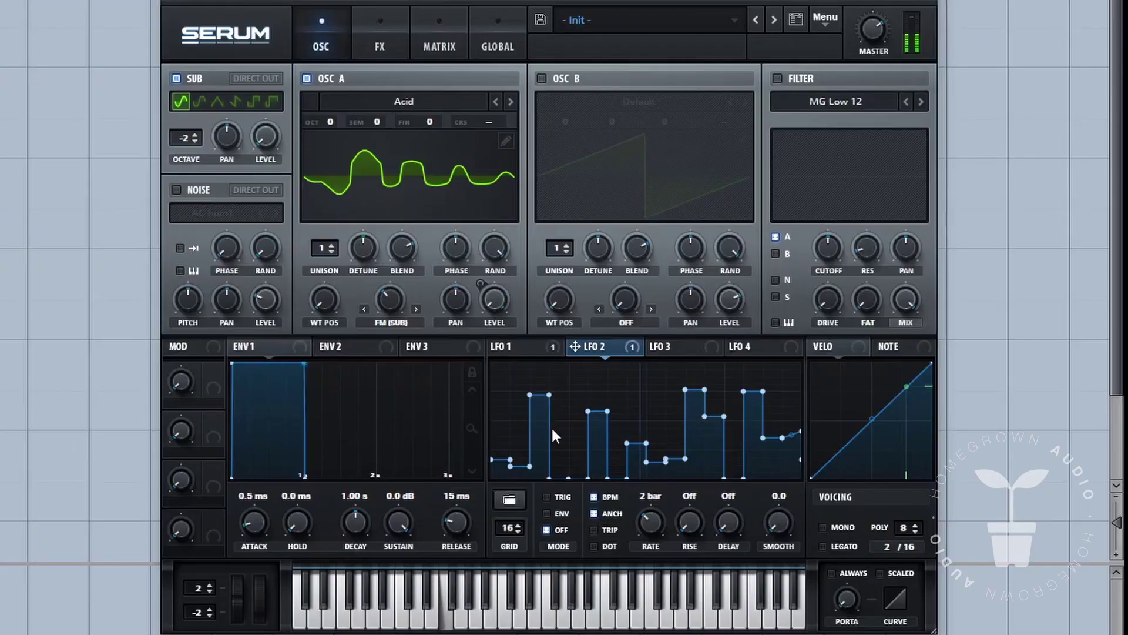
Raise individual steps in LFO 2's pattern and increase its modulation amount on LFO1 Rate in the matrix
drag(657, 462, 658, 384)
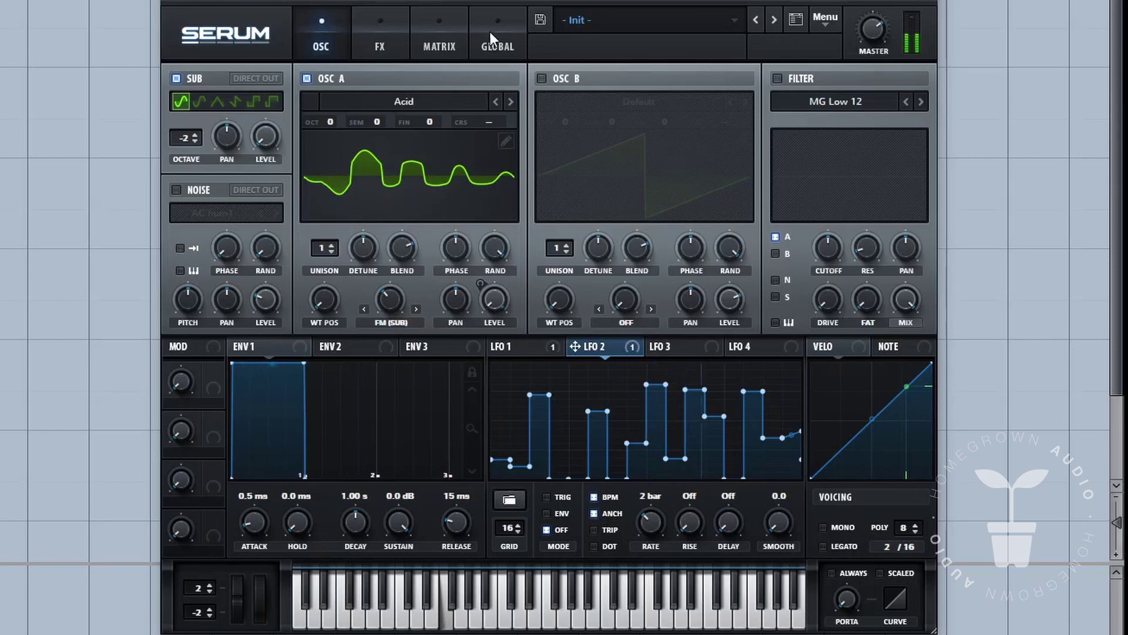
click(449, 30)
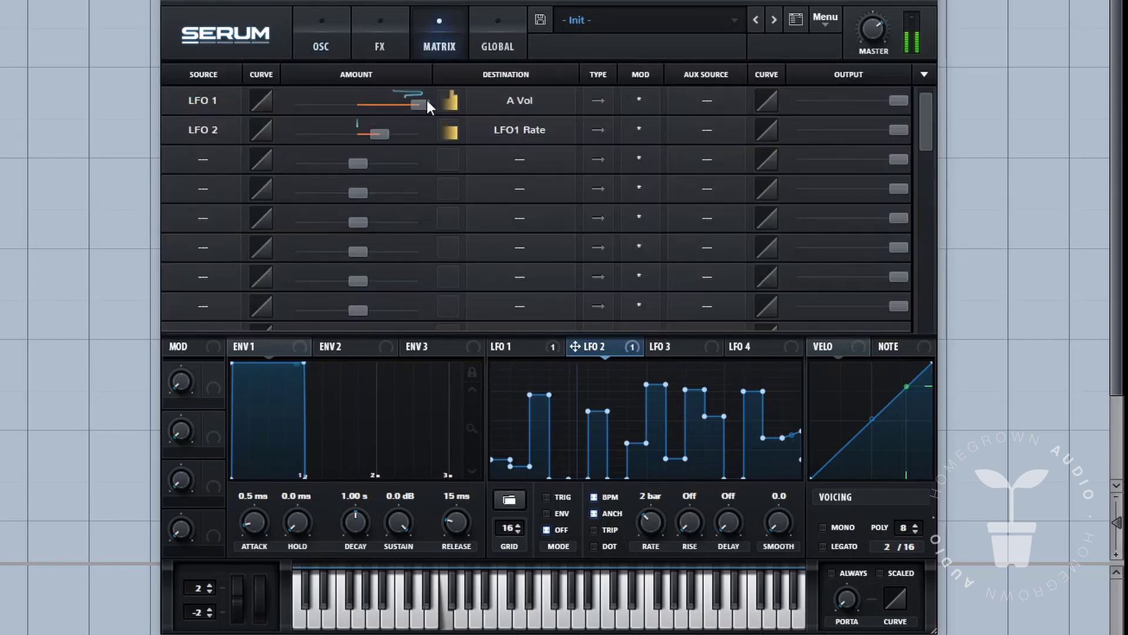
drag(386, 132, 421, 132)
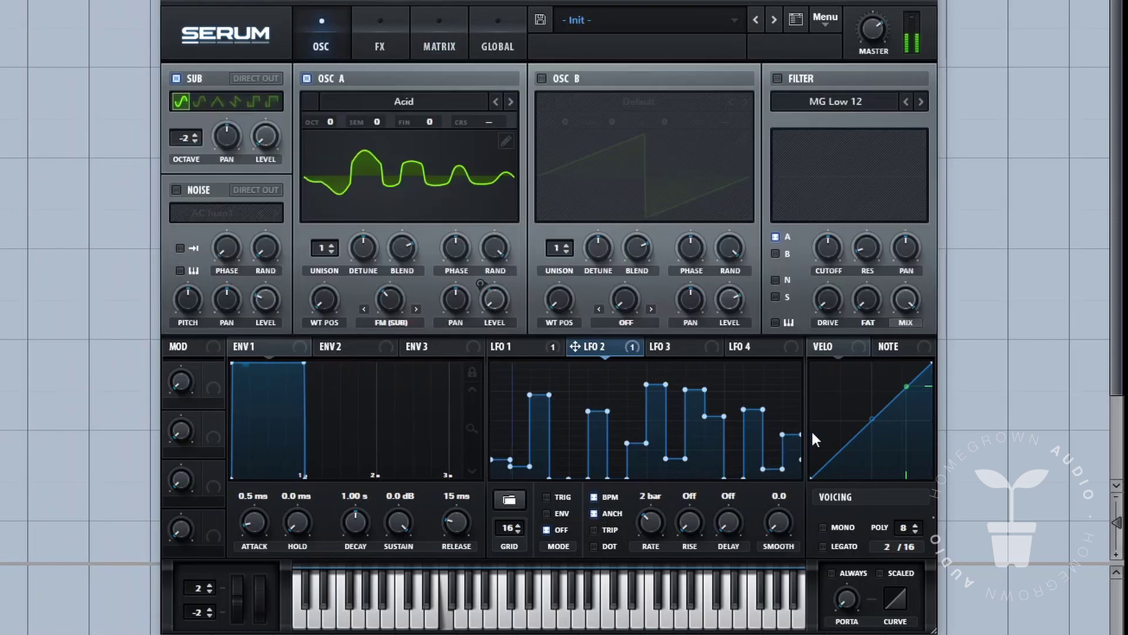
Give OSC A 3 unison voices with reduced detune, and assign LFO 3 at a 2 bar rate to its wavetable position
drag(328, 246, 331, 225)
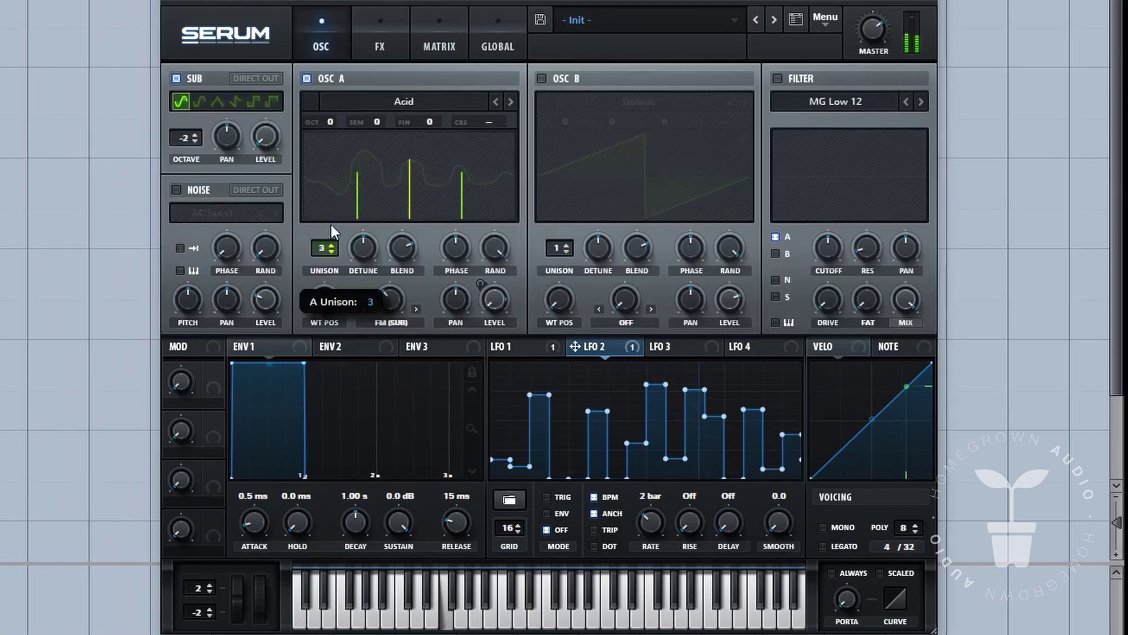
drag(376, 253, 405, 361)
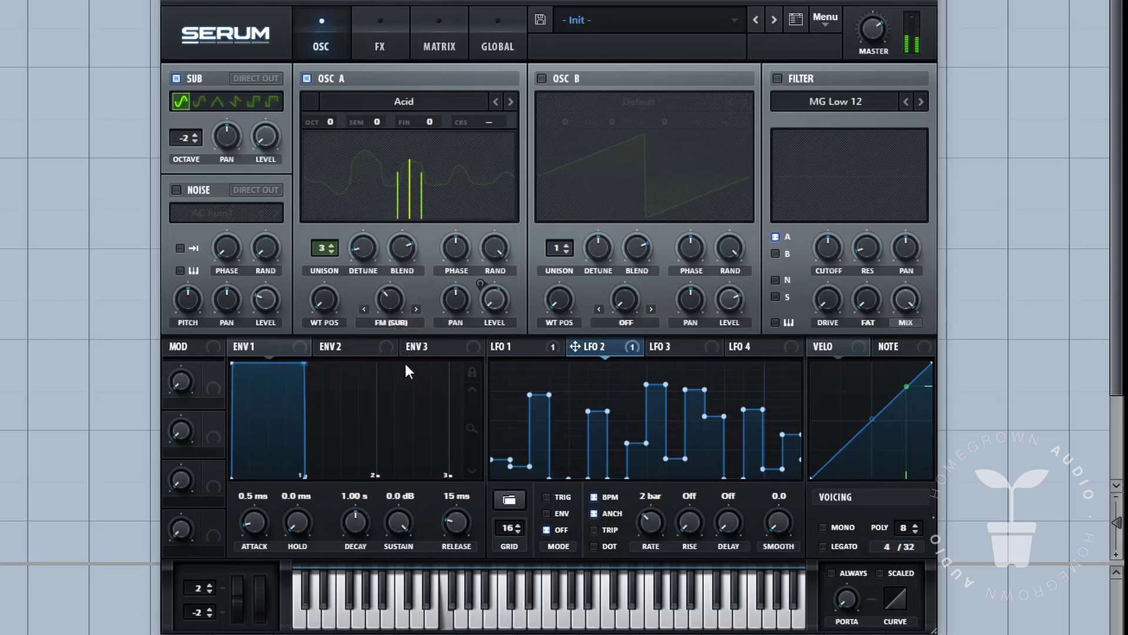
drag(322, 311, 323, 277)
click(664, 346)
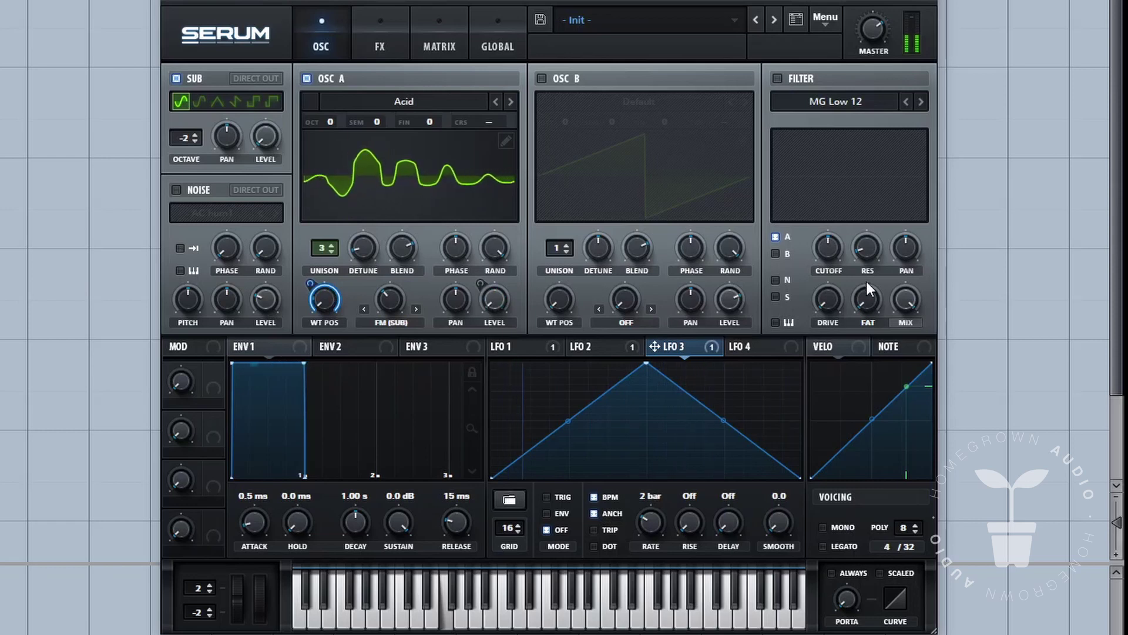
Enable the MG Low 12 filter, raise its cutoff, and assign LFO 4 at an 8 bar rate to the cutoff
click(778, 79)
drag(841, 248, 816, 185)
click(741, 349)
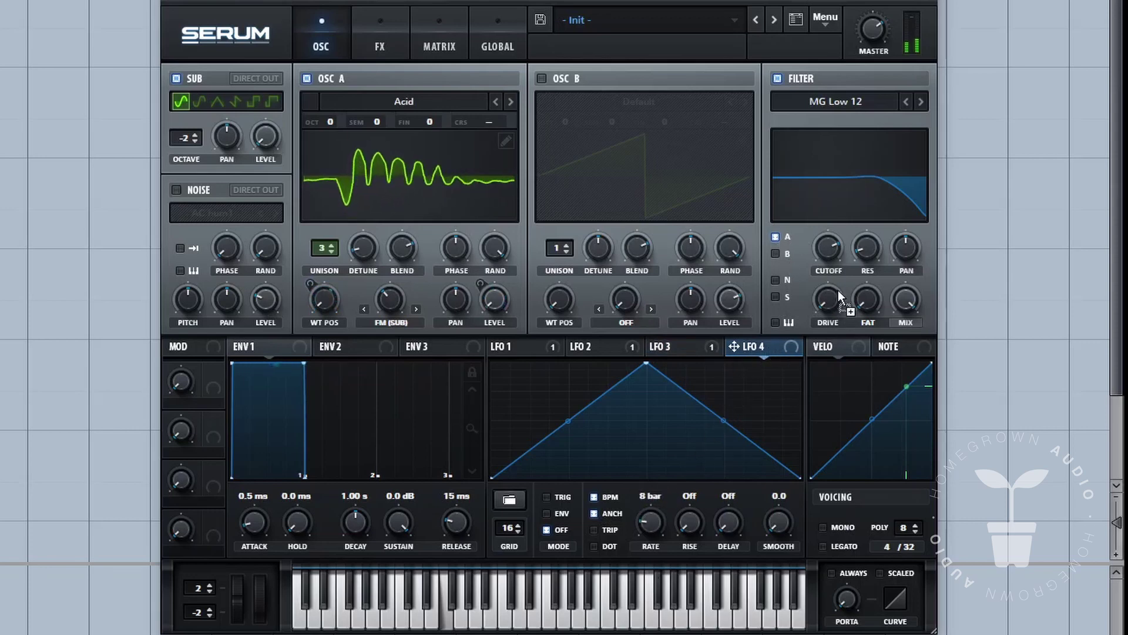
drag(838, 290, 827, 273)
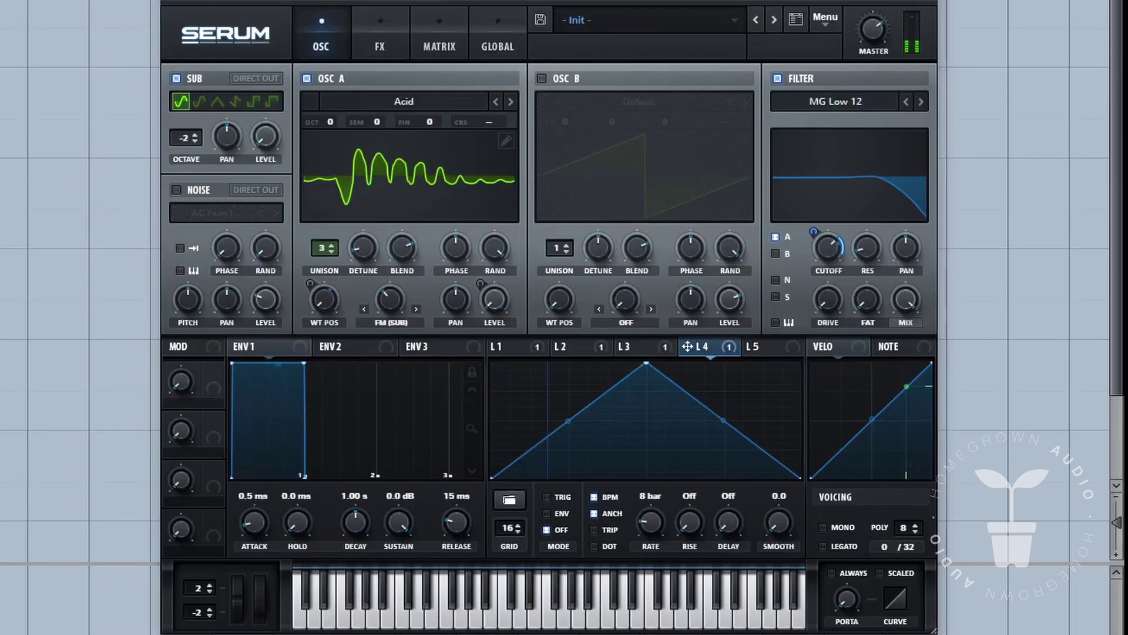
Try LFO 2 at 4 bar and 2 bar rates, and settle on a rate of one bar
click(578, 348)
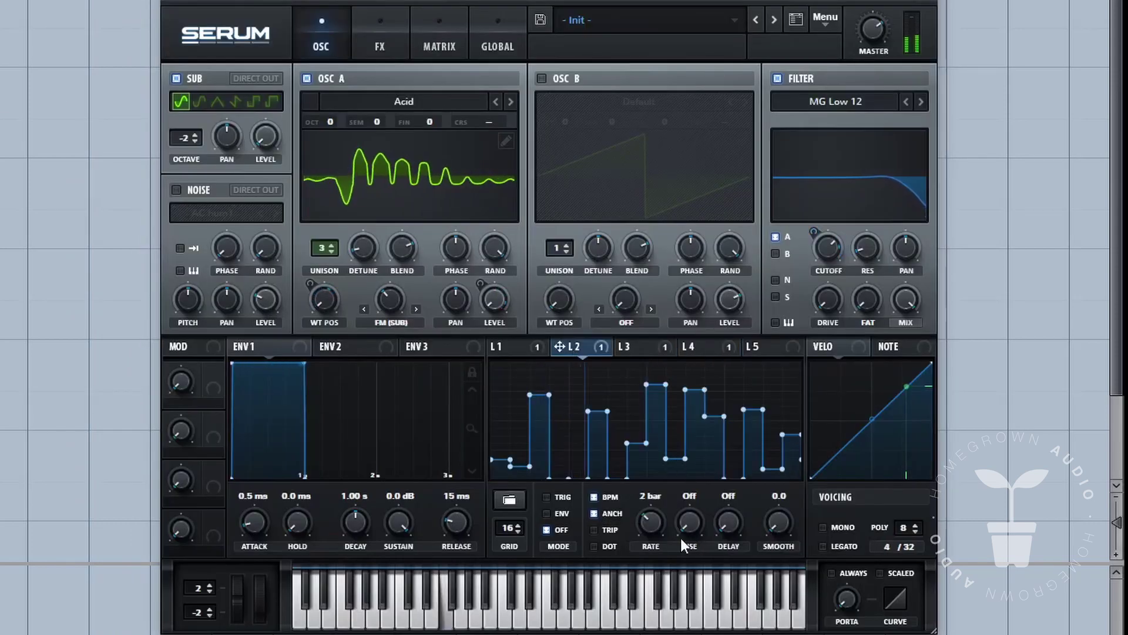
drag(651, 539, 653, 546)
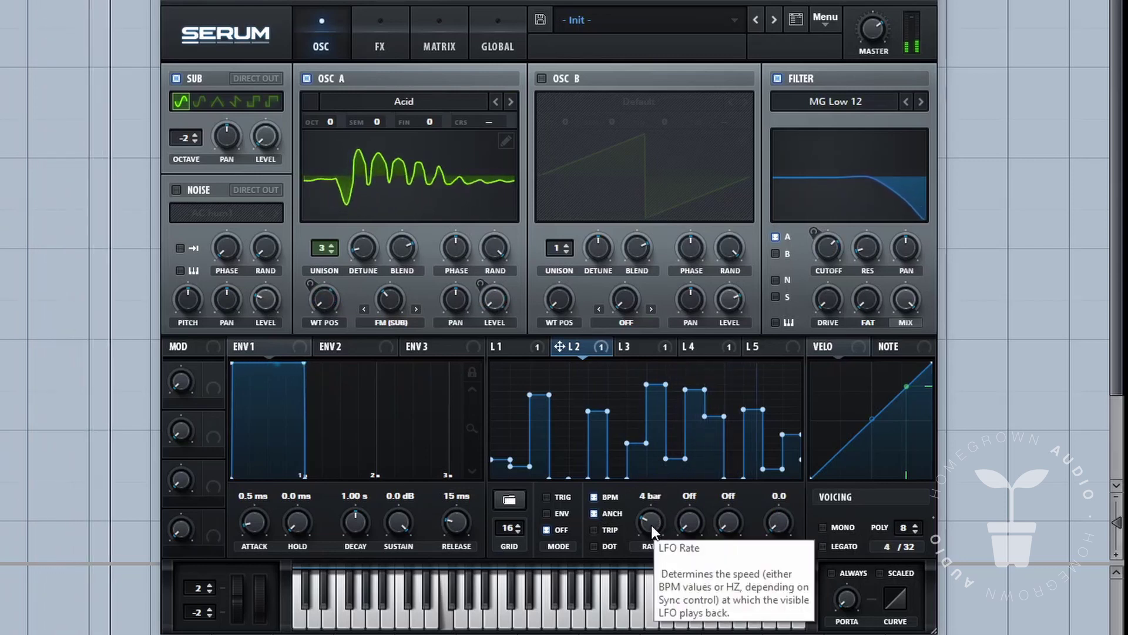
drag(651, 531, 651, 519)
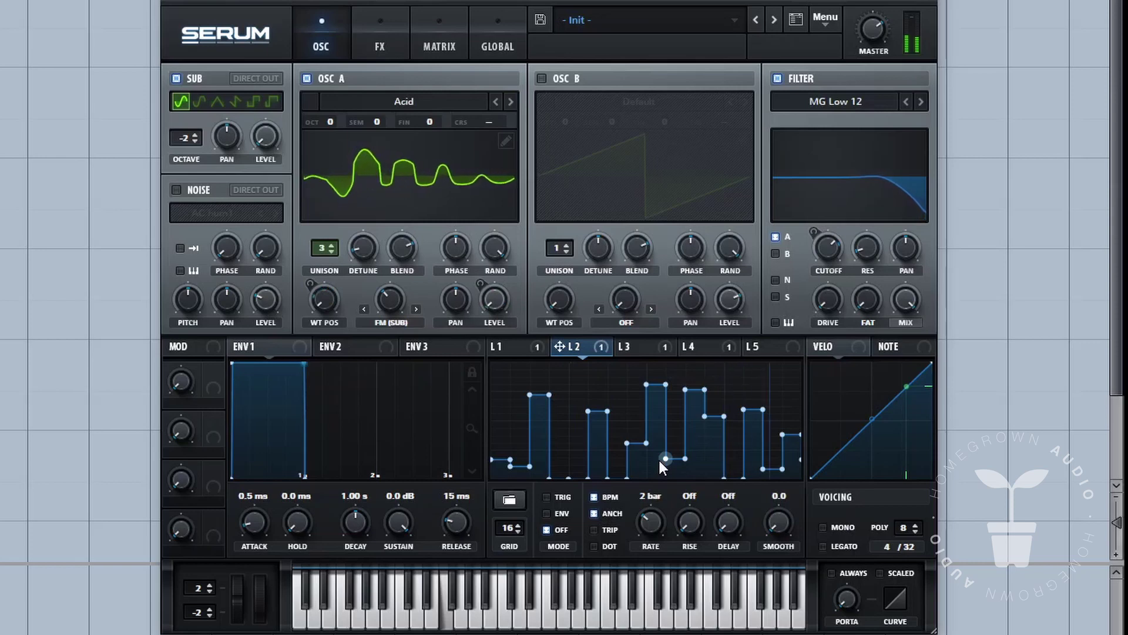
drag(661, 523, 662, 512)
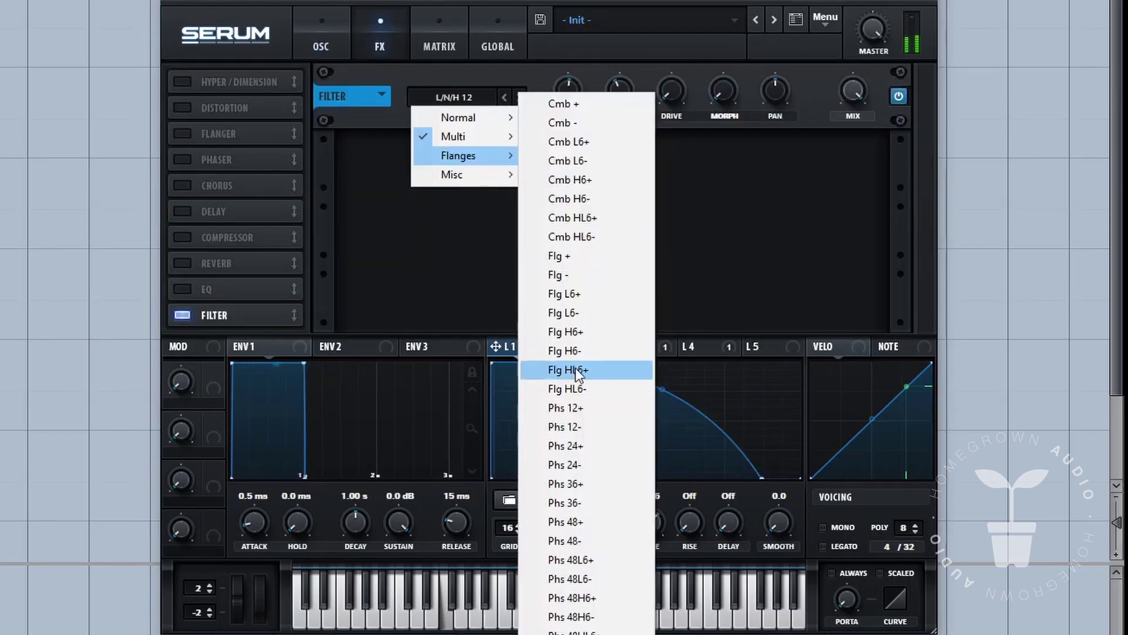
Add the effects Filter with type Flg HL6+, raise its resonance and drive, and lower its cutoff
click(576, 367)
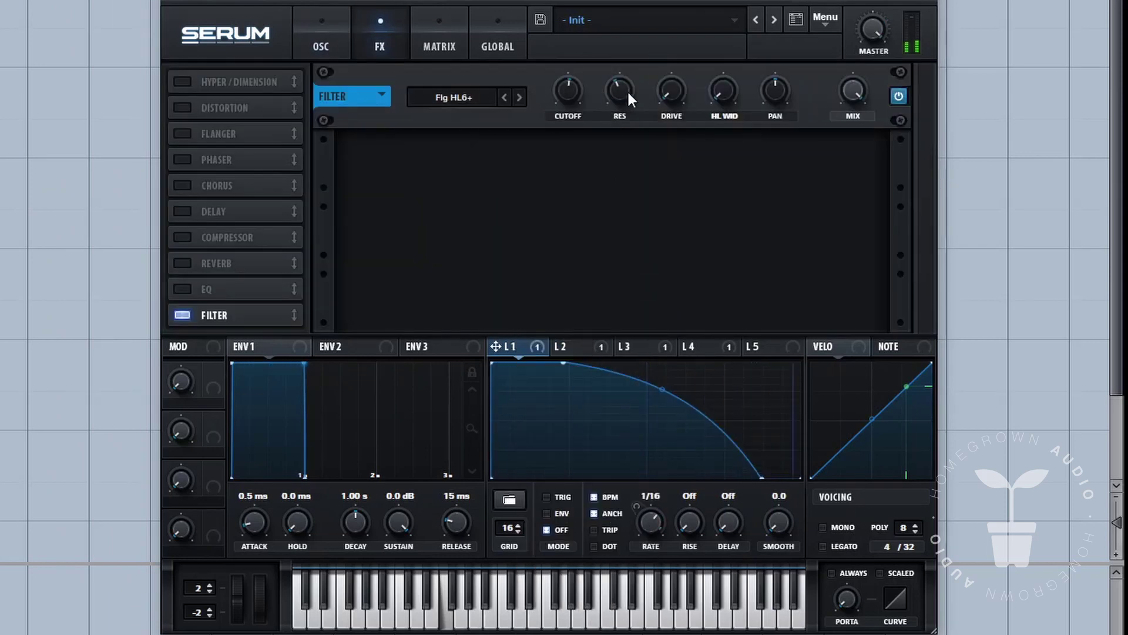
drag(626, 89, 671, 79)
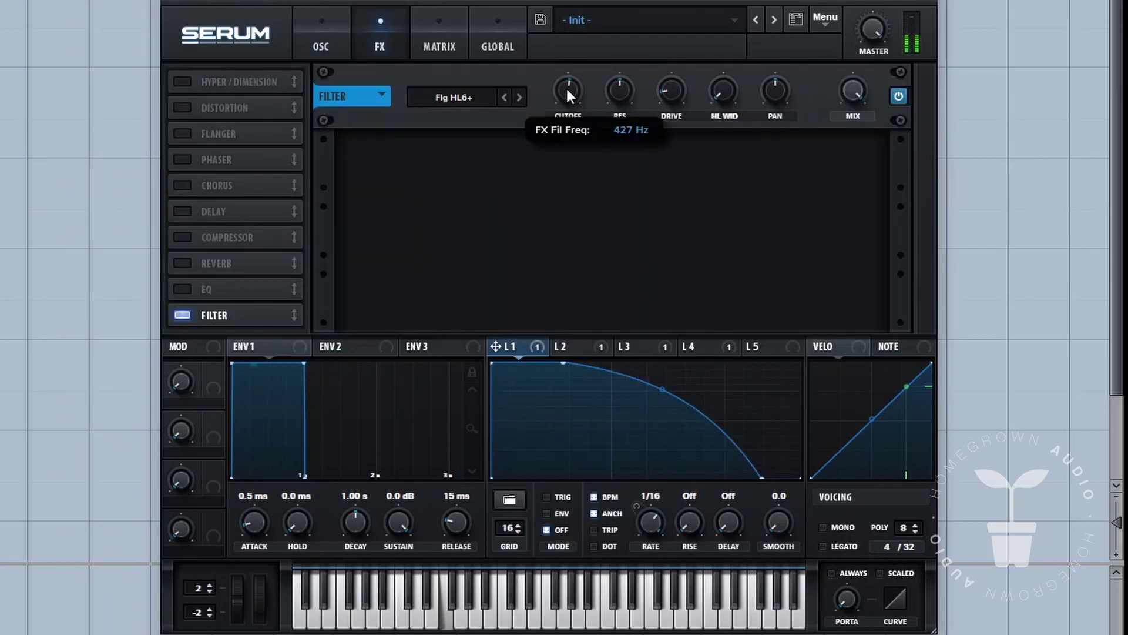
drag(567, 89, 588, 190)
Assign LFO 5 at an 8 bar rate to the effects filter cutoff with amount 50, and reshape it into a rising ramp
click(787, 350)
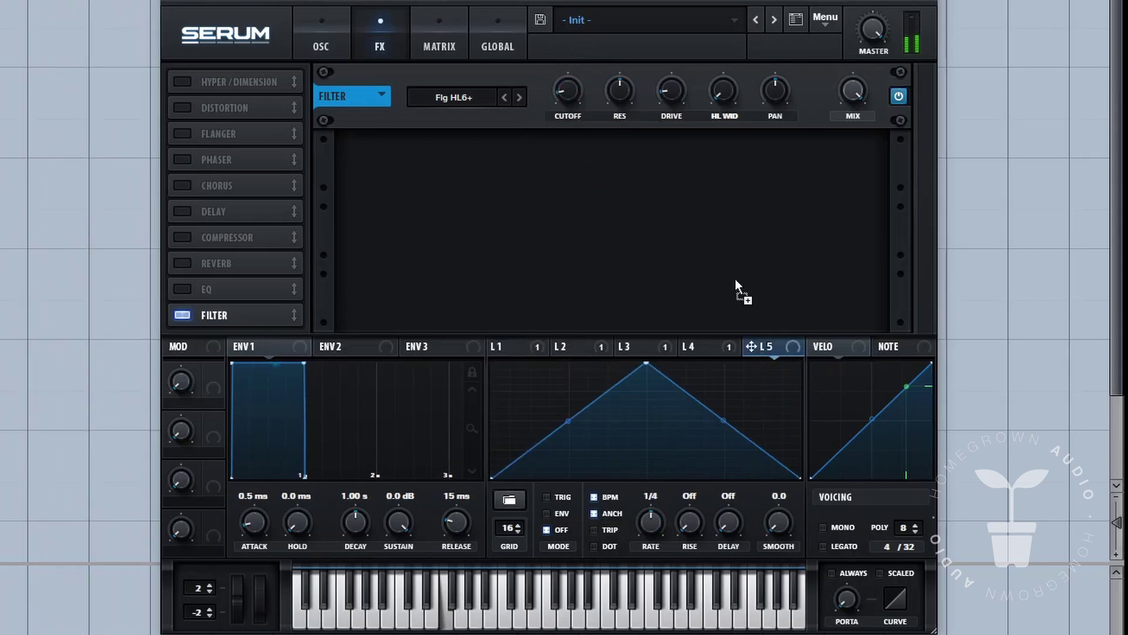
drag(563, 80, 565, 87)
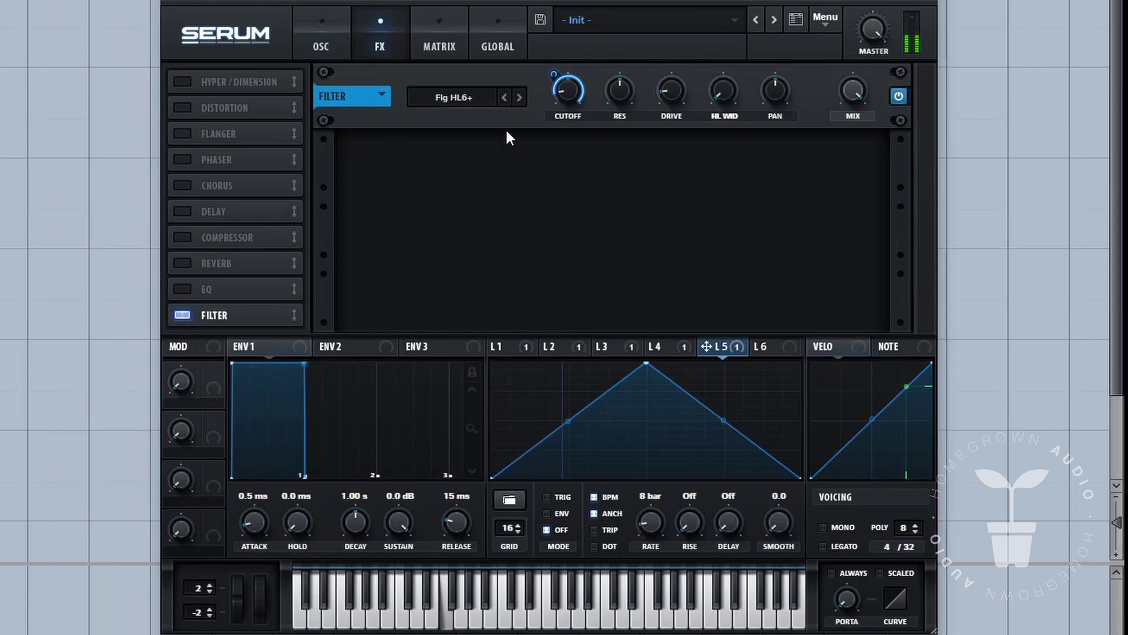
mouse_move(564, 118)
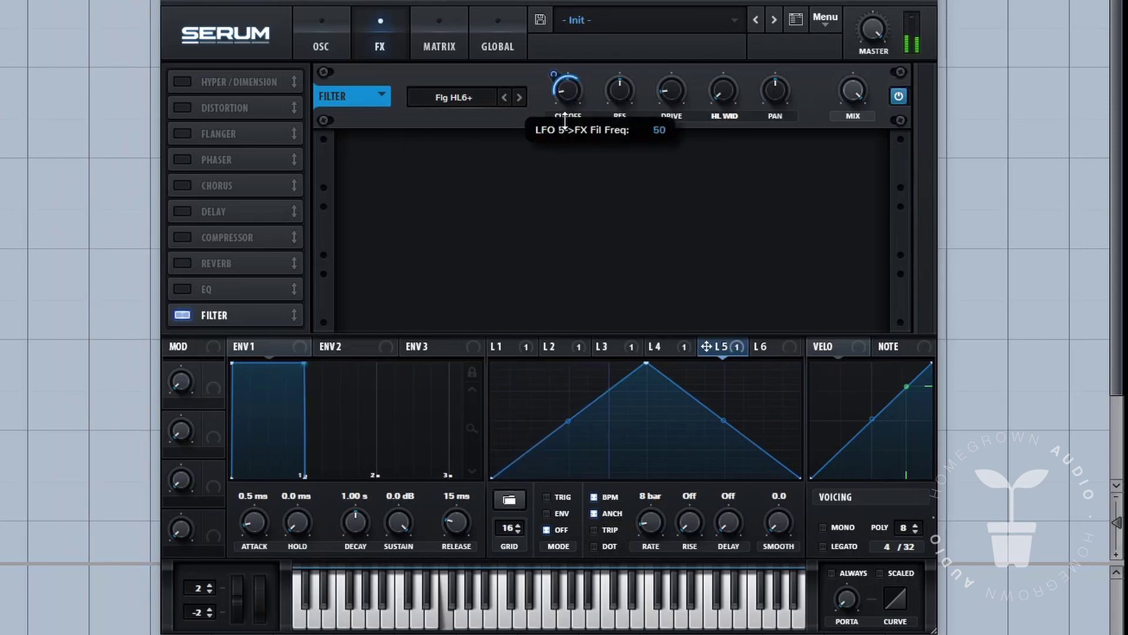
drag(643, 364, 806, 331)
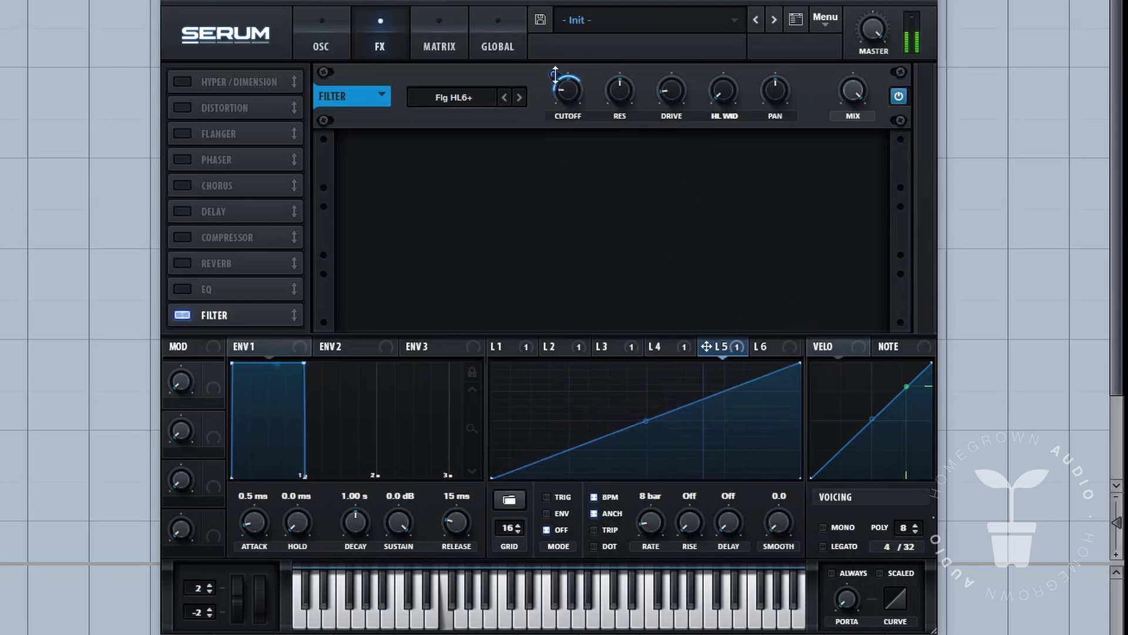
mouse_move(554, 74)
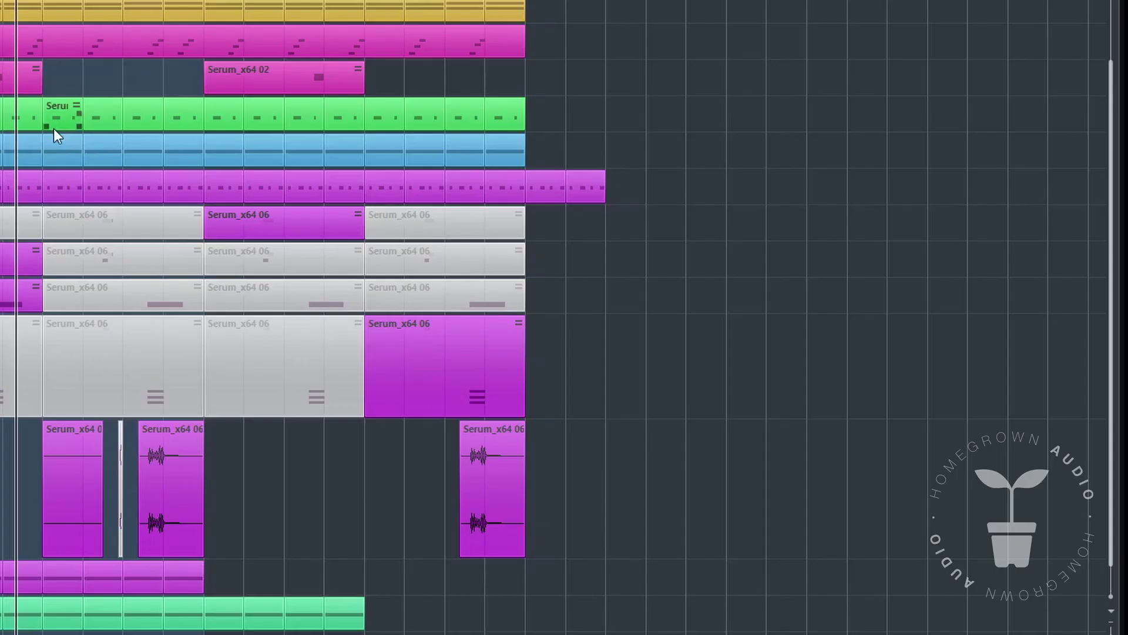
Add one instrument track below Serum_x64 08 using the Vital instrument, routed to Stereo Out
right_click(0, 613)
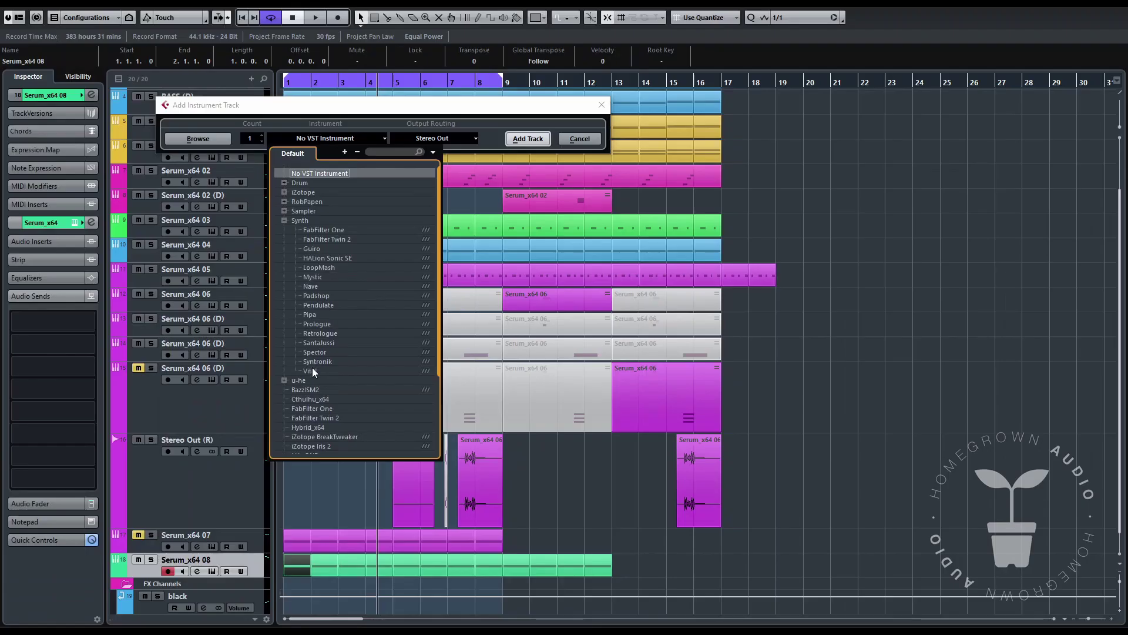
click(312, 369)
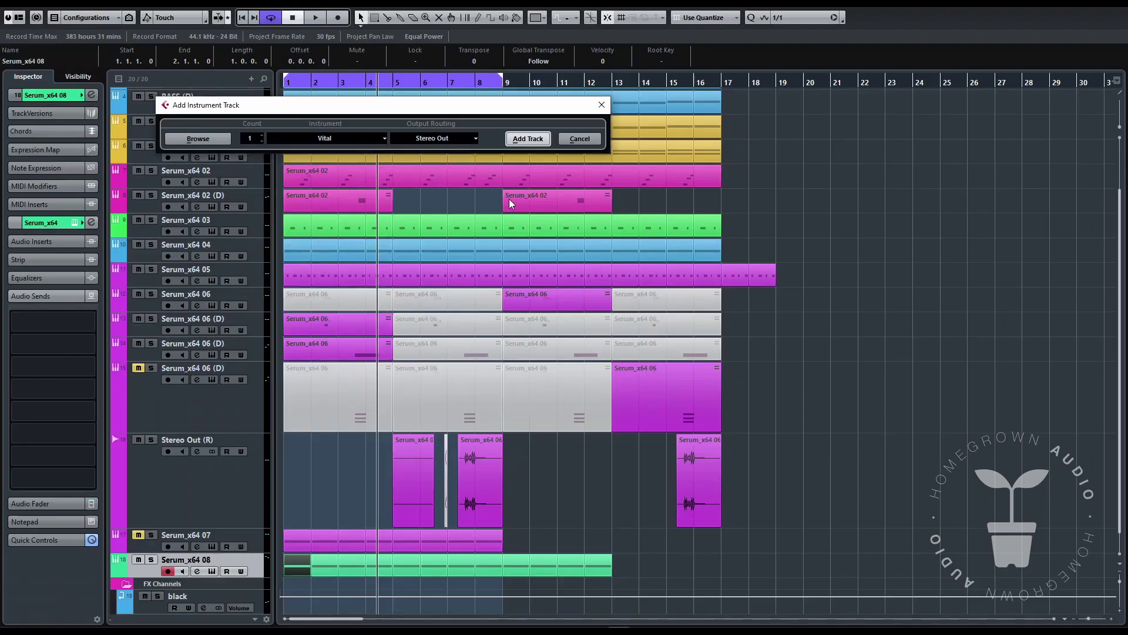
click(532, 140)
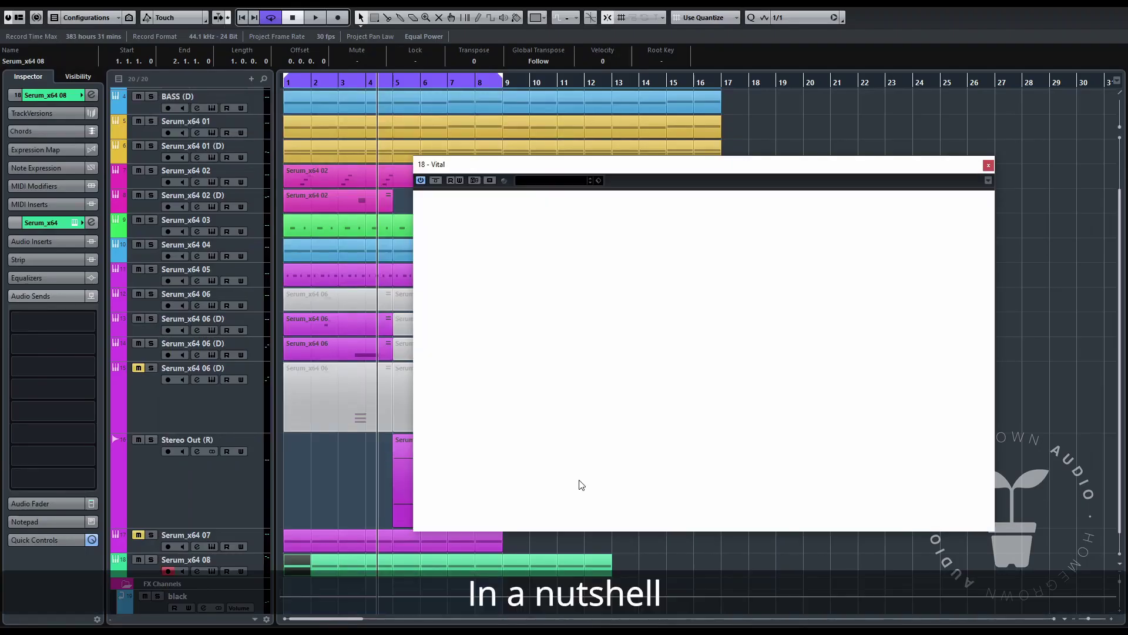
Create a one-bar part at bar 1 on the Vital 01 track and duplicate it through bar 8, deleting the surplus copies
click(300, 591)
alt+click(300, 593)
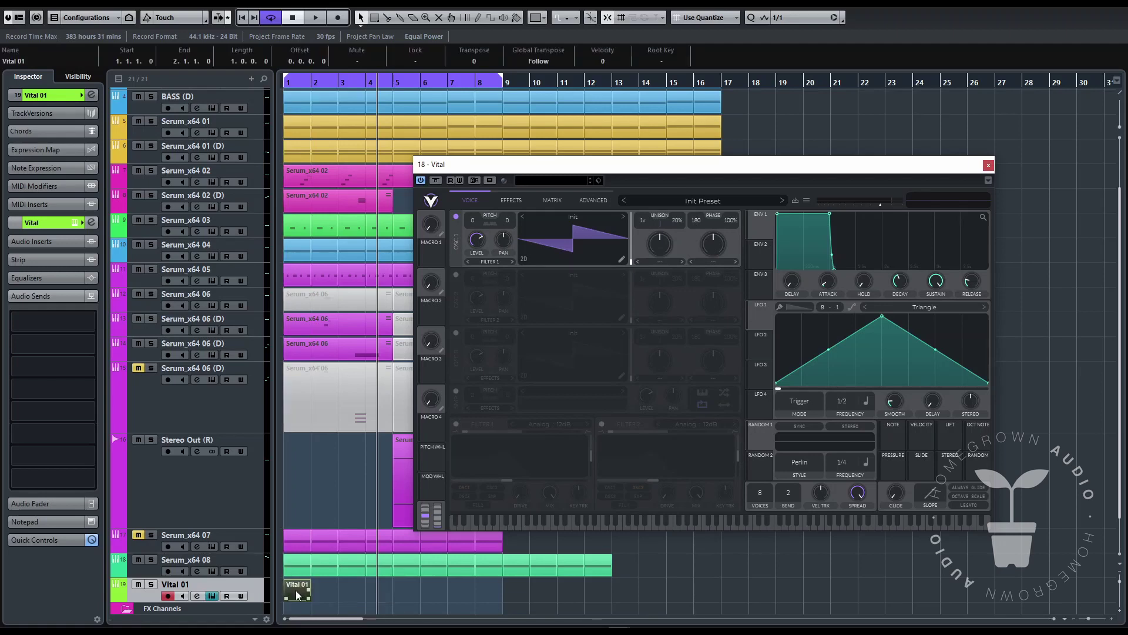
key(ctrl+d)
drag(347, 598, 287, 599)
key(ctrl+d)
key(ctrl+d)
key(ctrl+d)
key(ctrl+d)
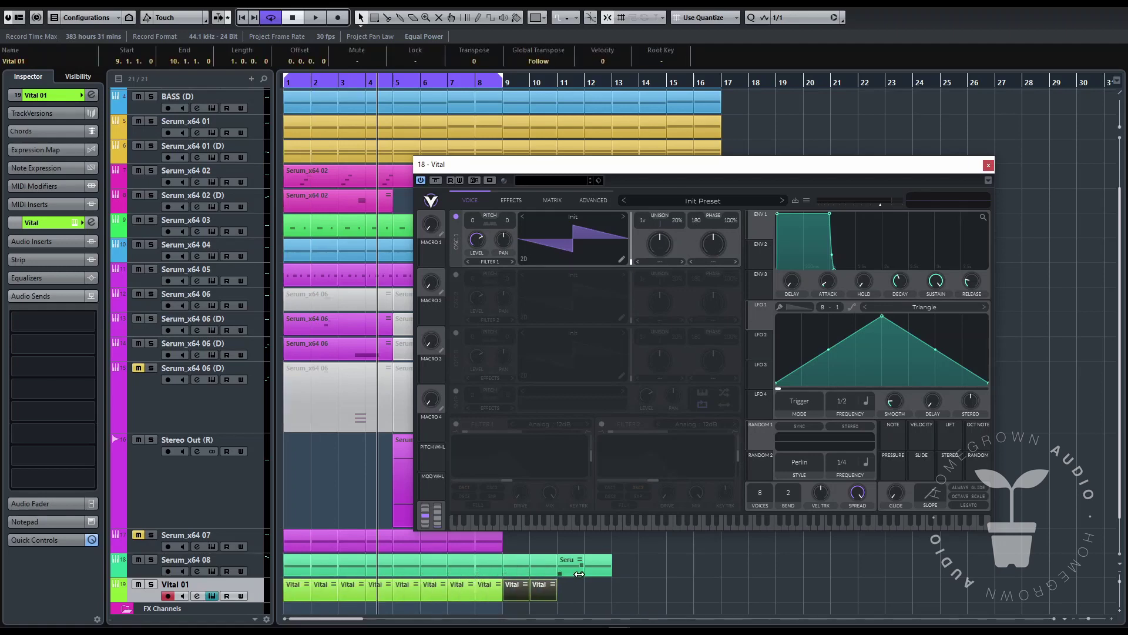
key(Delete)
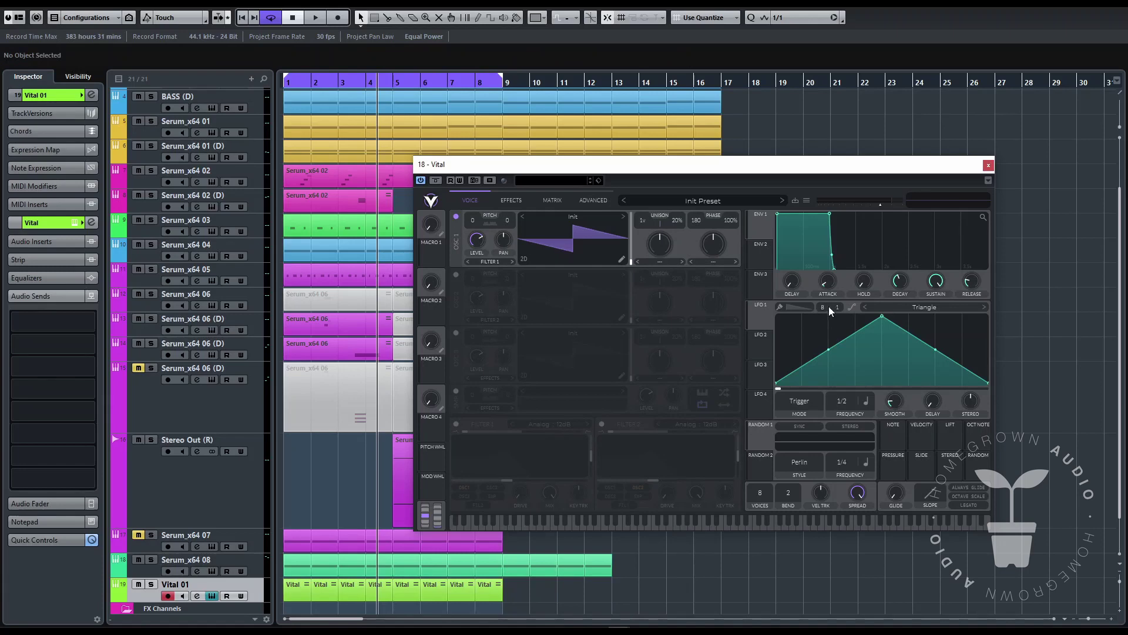
Set Vital's LFO 1 grid to 16, fill it with falling spikes, and reshape the first few into a square pulse with flat gaps
drag(826, 308, 830, 269)
mouse_move(979, 335)
mouse_down()
mouse_move(829, 310)
mouse_move(829, 277)
mouse_move(1066, 250)
mouse_up()
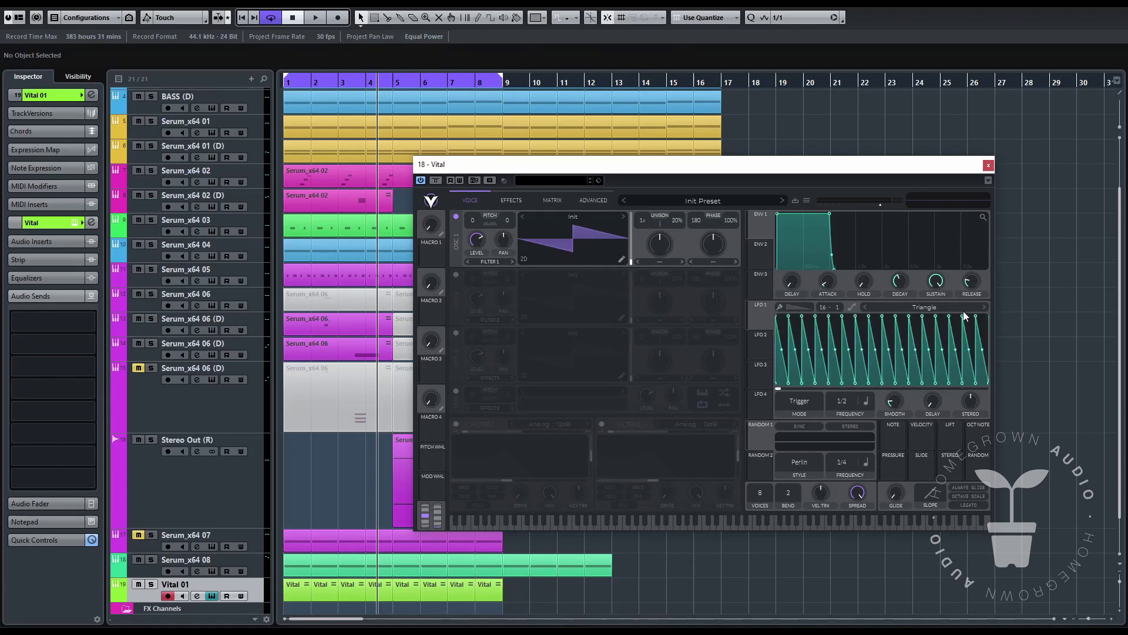
drag(789, 382, 788, 422)
mouse_move(788, 390)
mouse_down()
mouse_move(822, 380)
mouse_move(813, 387)
mouse_up()
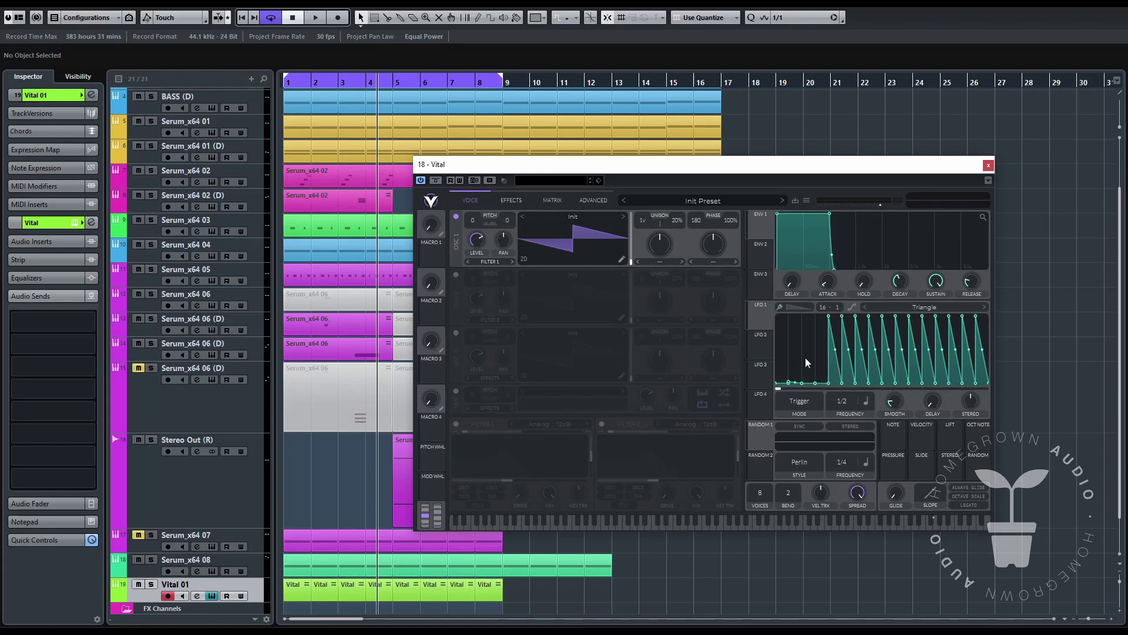
click(801, 319)
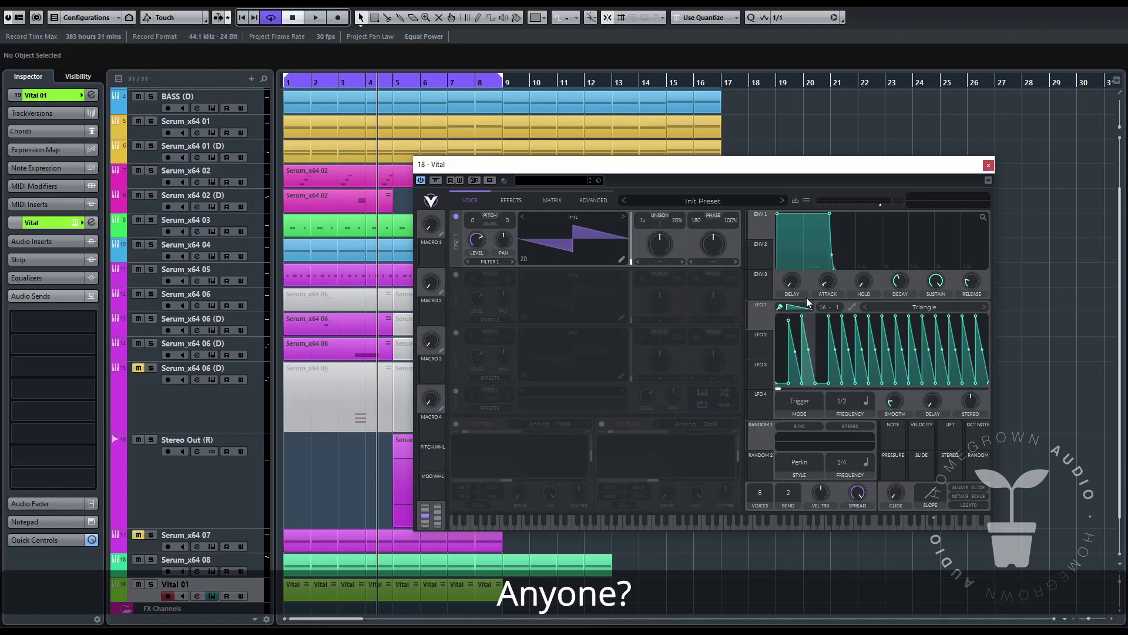
double_click(802, 380)
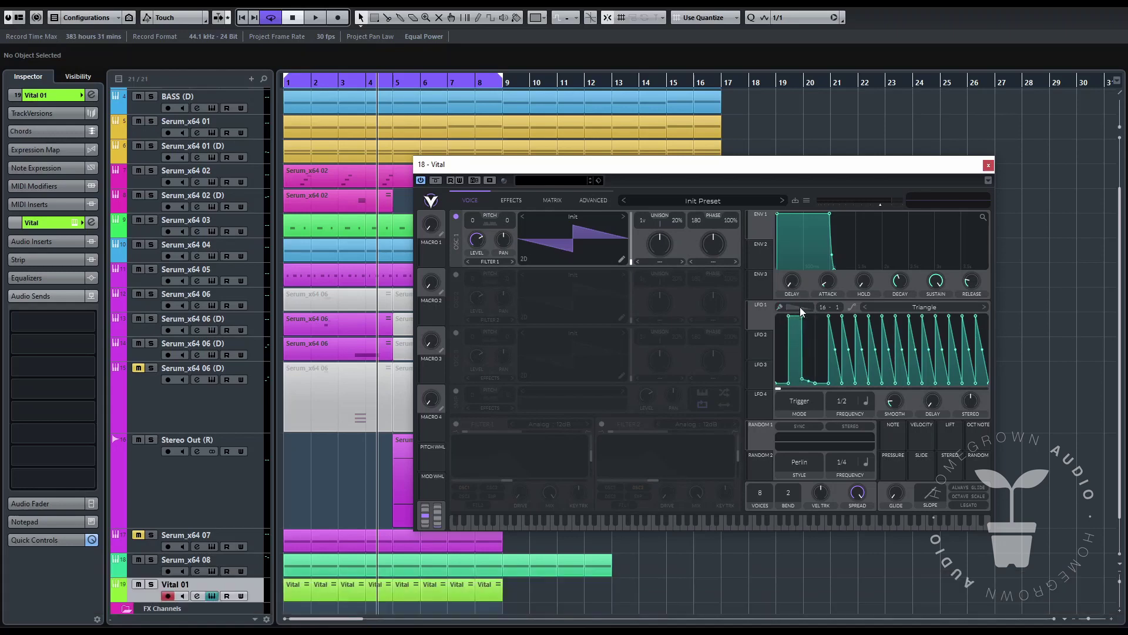
Reshape Vital's LFO 2 into a falling ramp at a 1/16 rate and assign it to OSC 1's level
click(759, 344)
drag(880, 319, 821, 351)
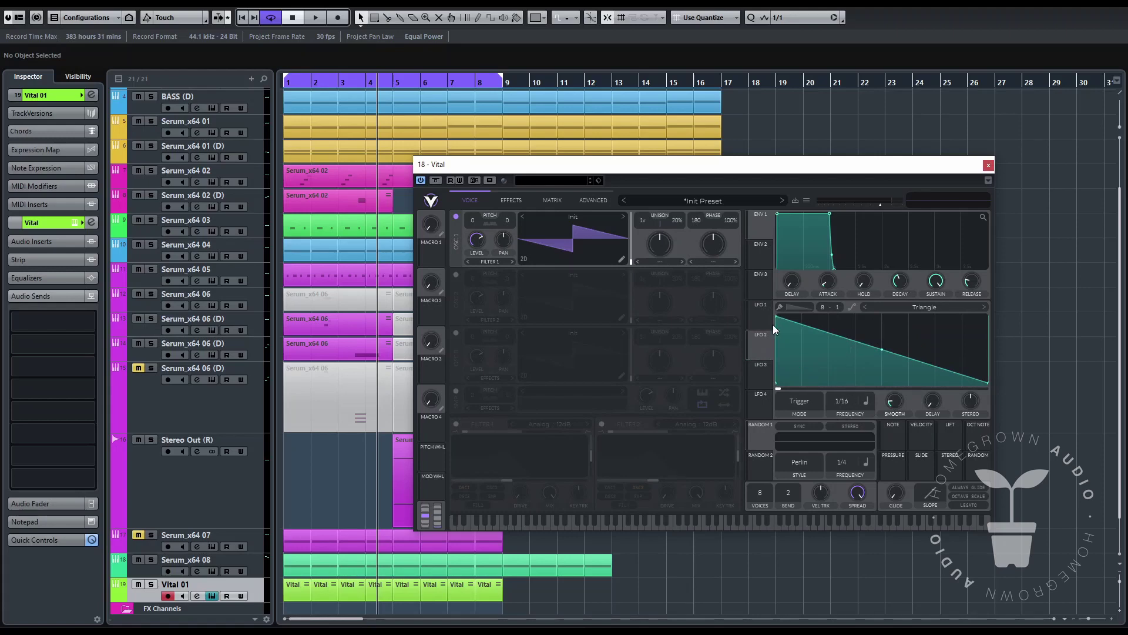
drag(760, 347, 483, 252)
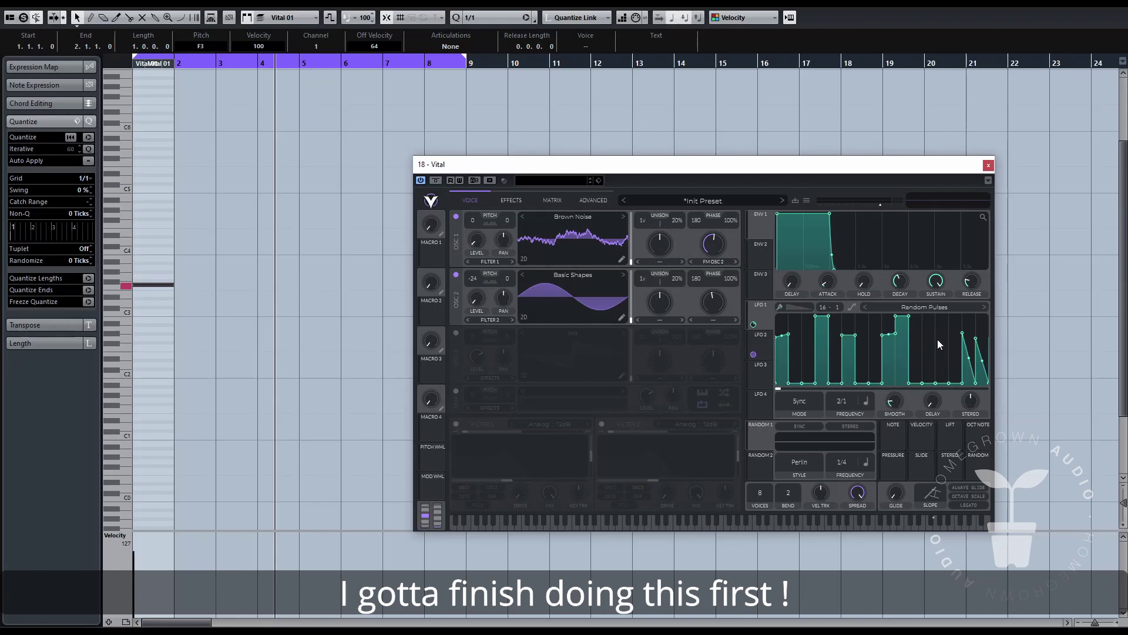
Reshape LFO 1's remaining spikes into square pulses with flat gaps, start playback and set its frequency to 1/1
click(937, 338)
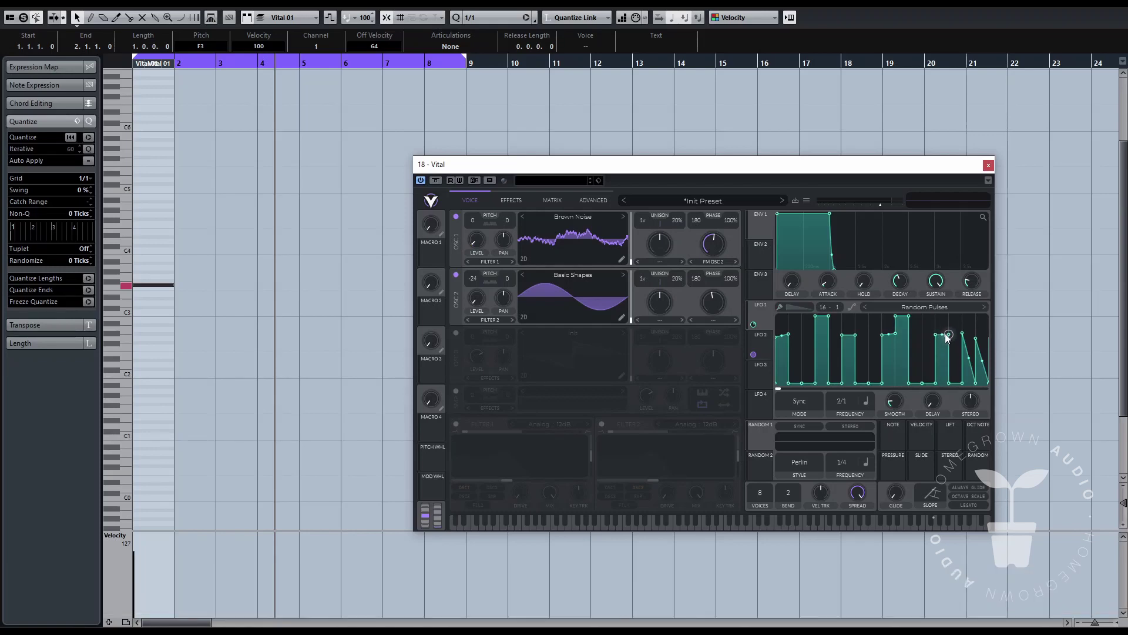
drag(963, 333, 964, 401)
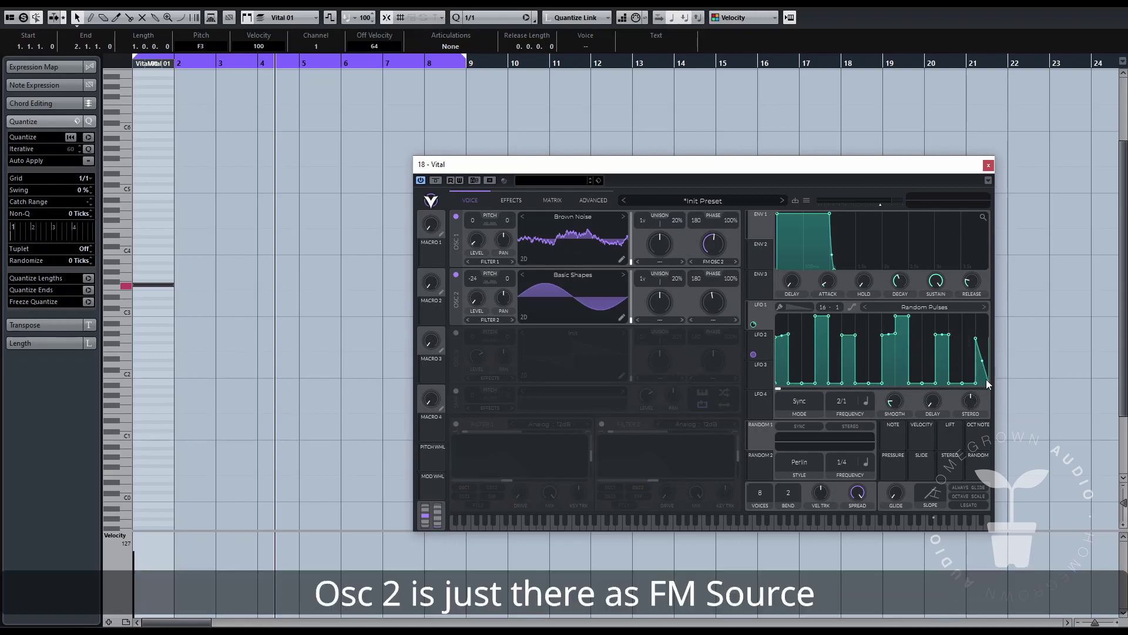
drag(989, 337, 989, 333)
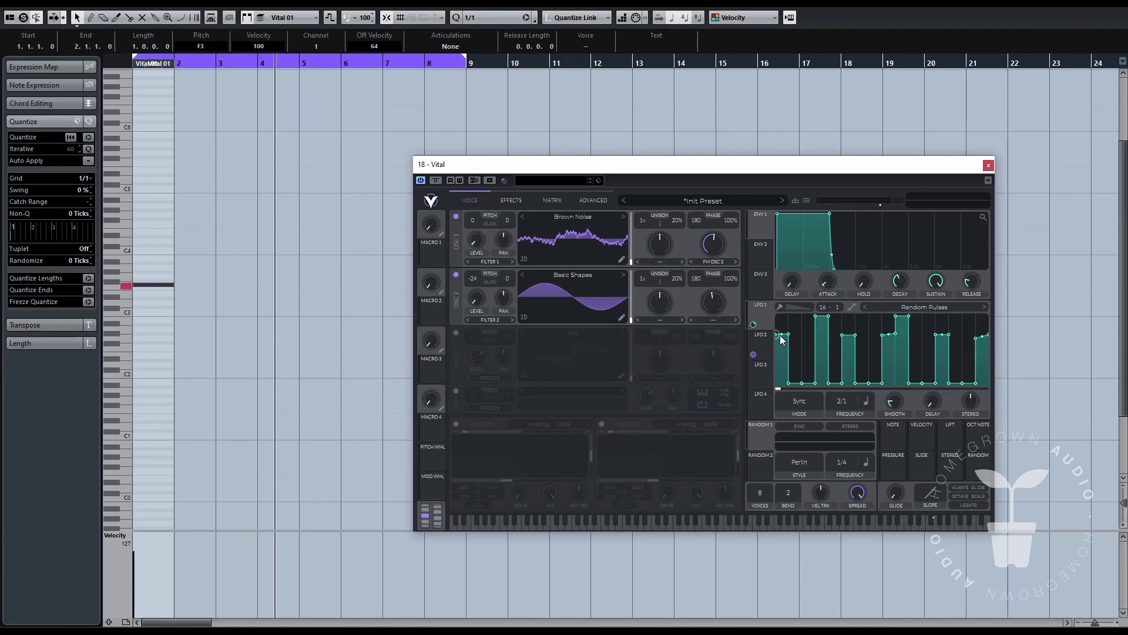
key(space)
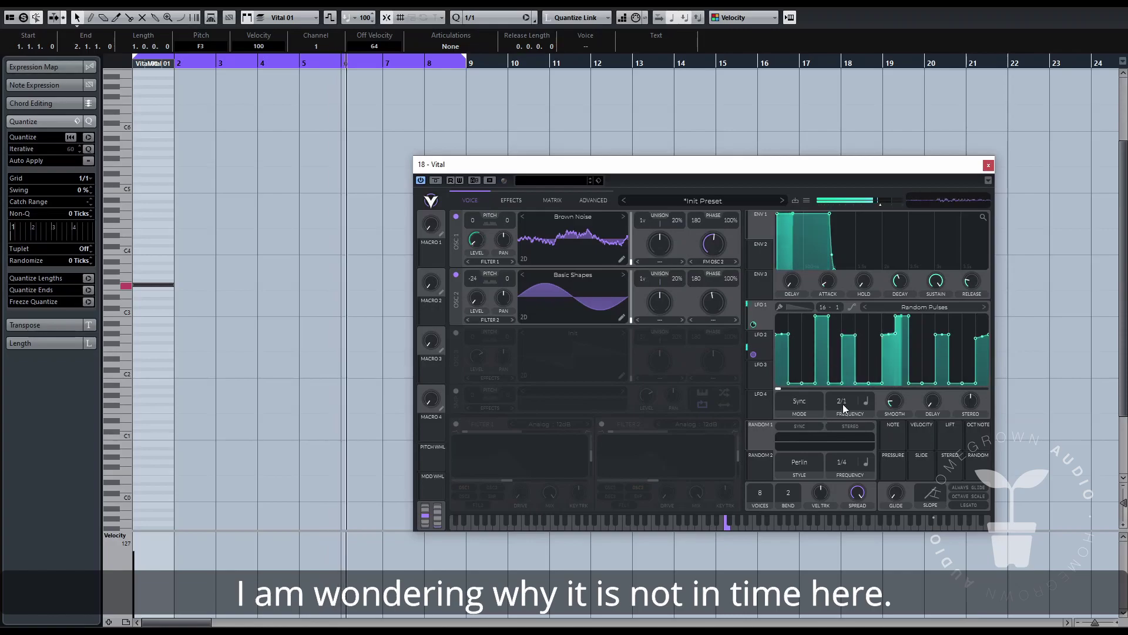
scroll(850, 390, up, 1)
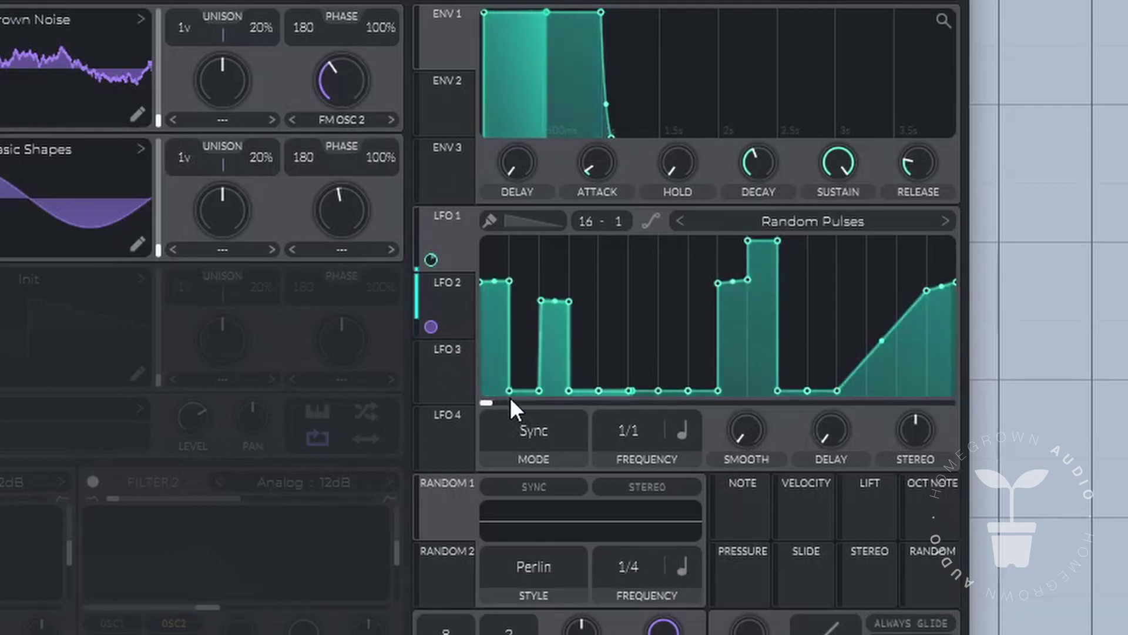
Shape LFO 3 into a curved rise and fall, and assign LFO 4 to Filter 1's cutoff
click(447, 382)
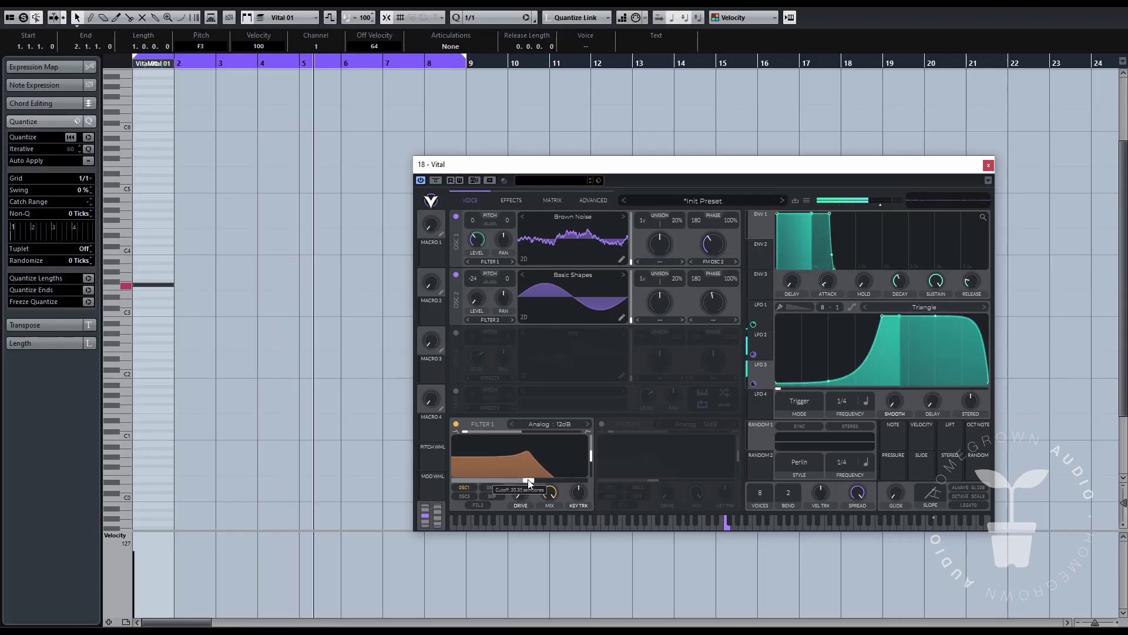
drag(529, 482, 540, 481)
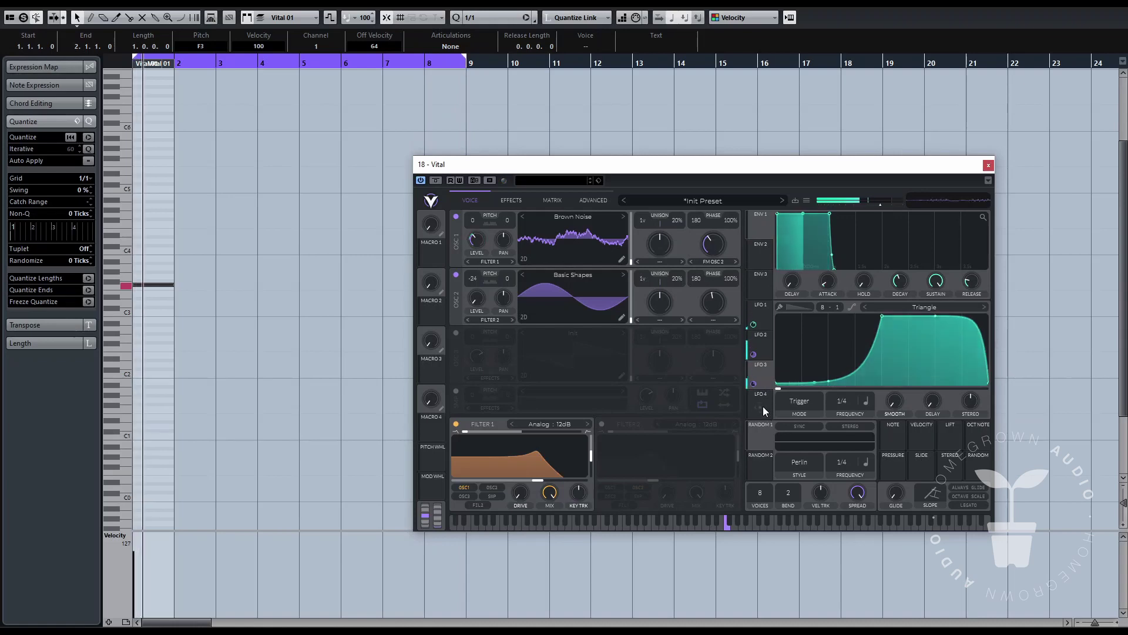
drag(763, 404, 538, 480)
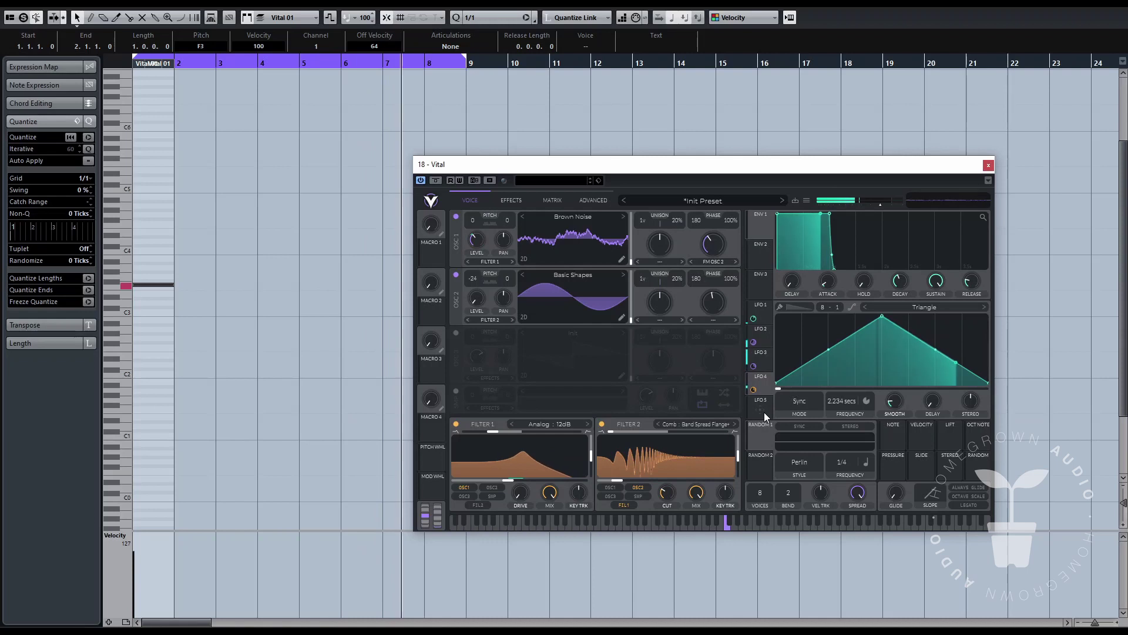
Assign LFO 5 to Filter 2's Cut and set the triangle LFO's frequency sync to Tempo
drag(764, 411, 666, 495)
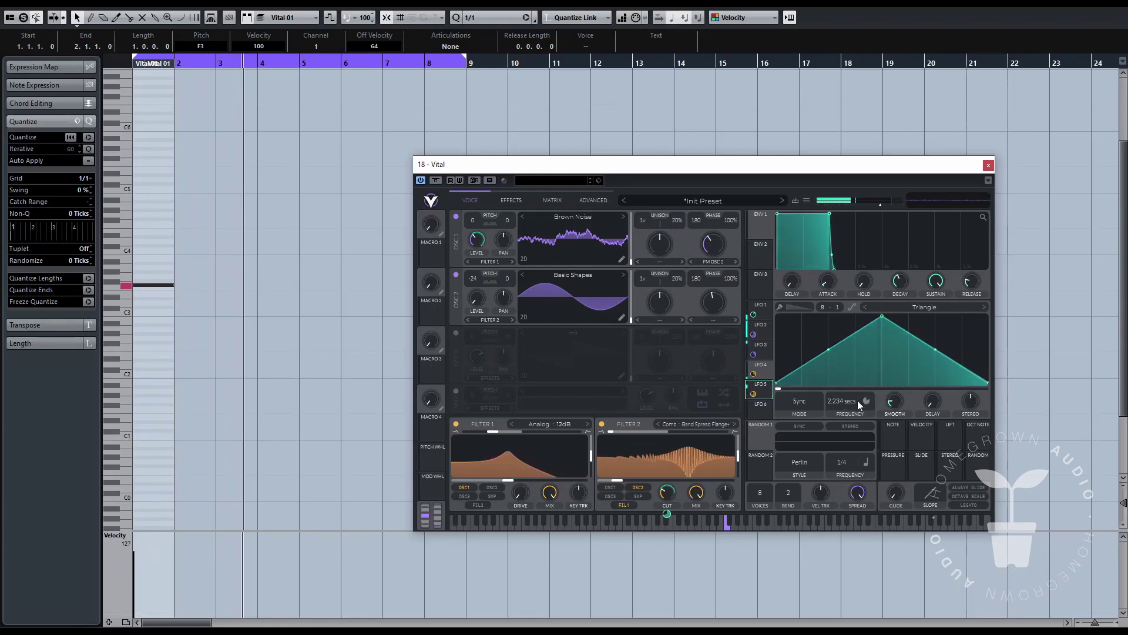
click(865, 401)
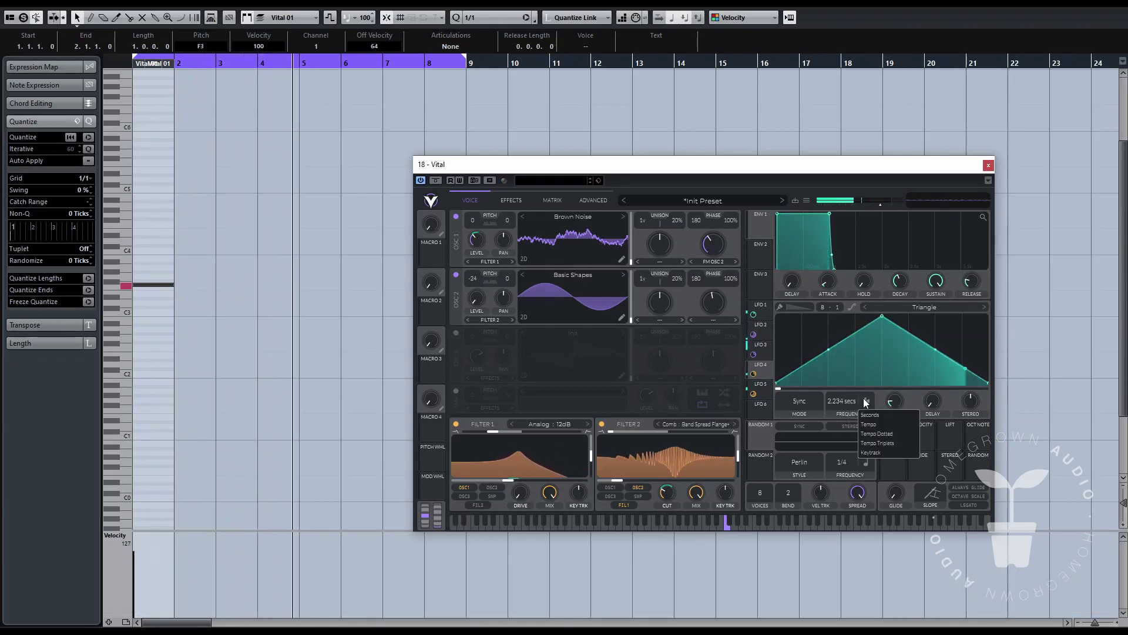
click(866, 423)
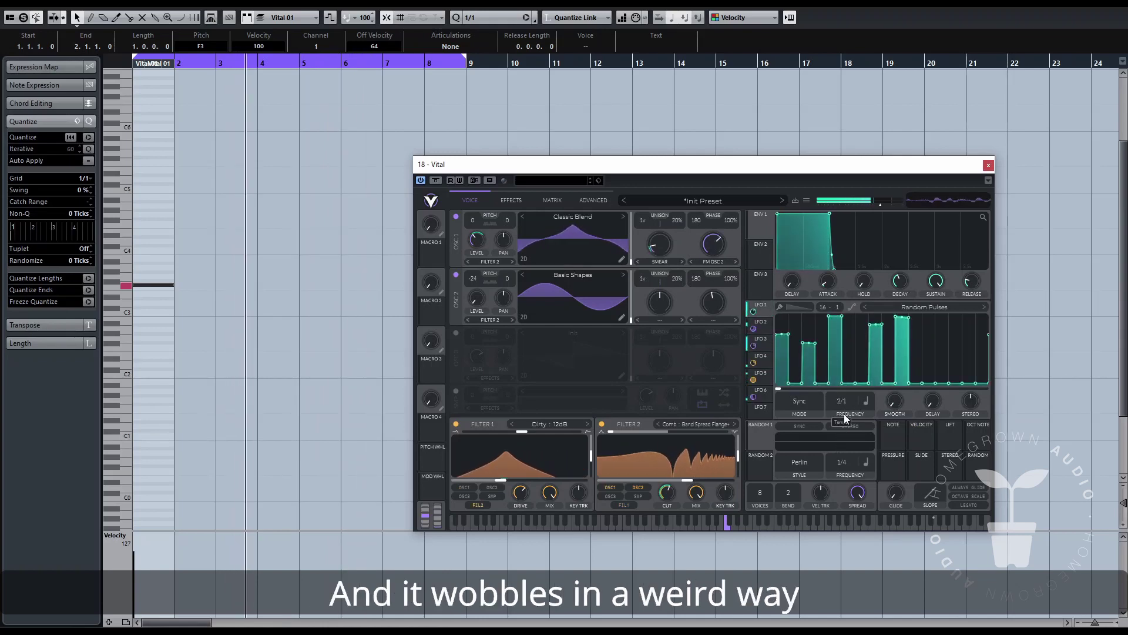
Adjust the Cut amount of Filter 2's Band Spread Flanger and set LFO 1's frequency to 1/1
scroll(844, 413, down, 1)
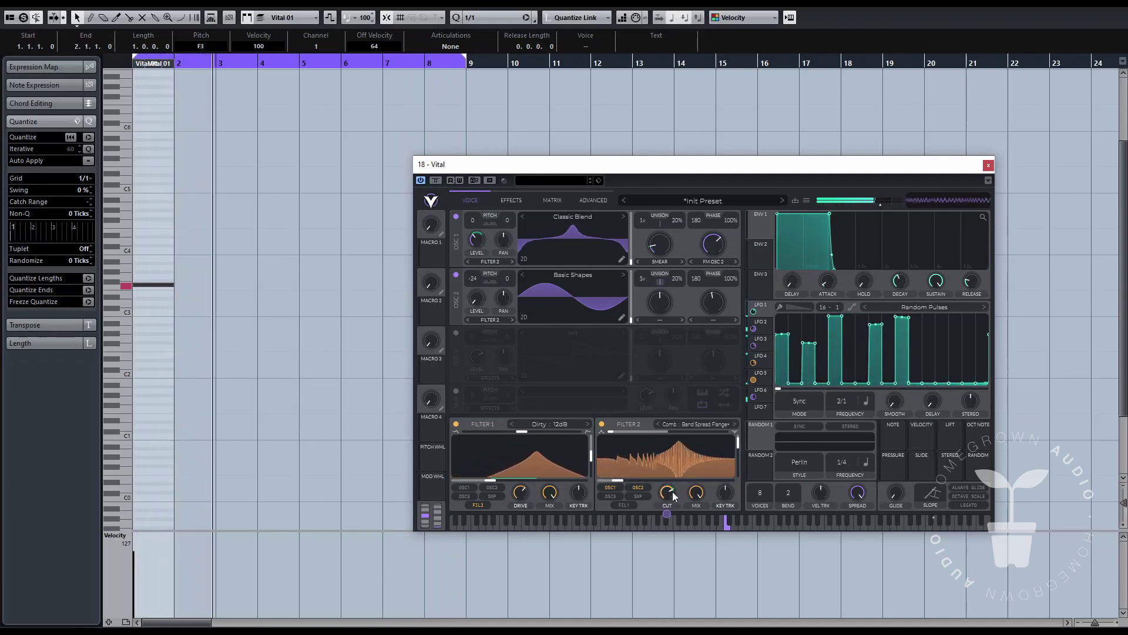
drag(668, 494, 667, 492)
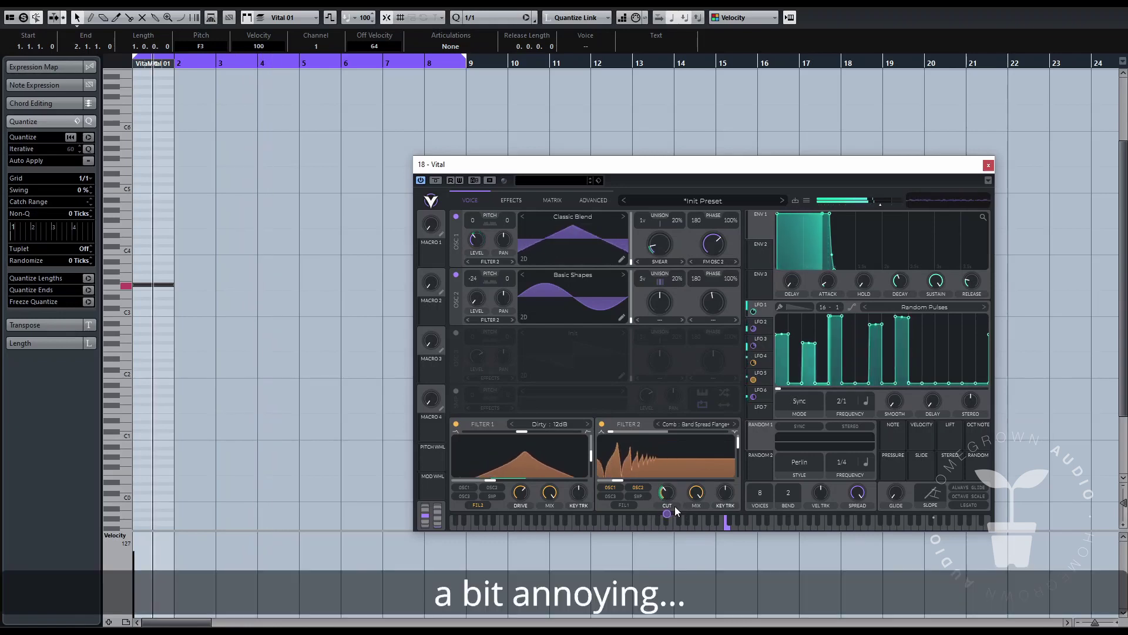
mouse_move(674, 509)
mouse_down()
mouse_move(680, 477)
mouse_move(672, 490)
mouse_up()
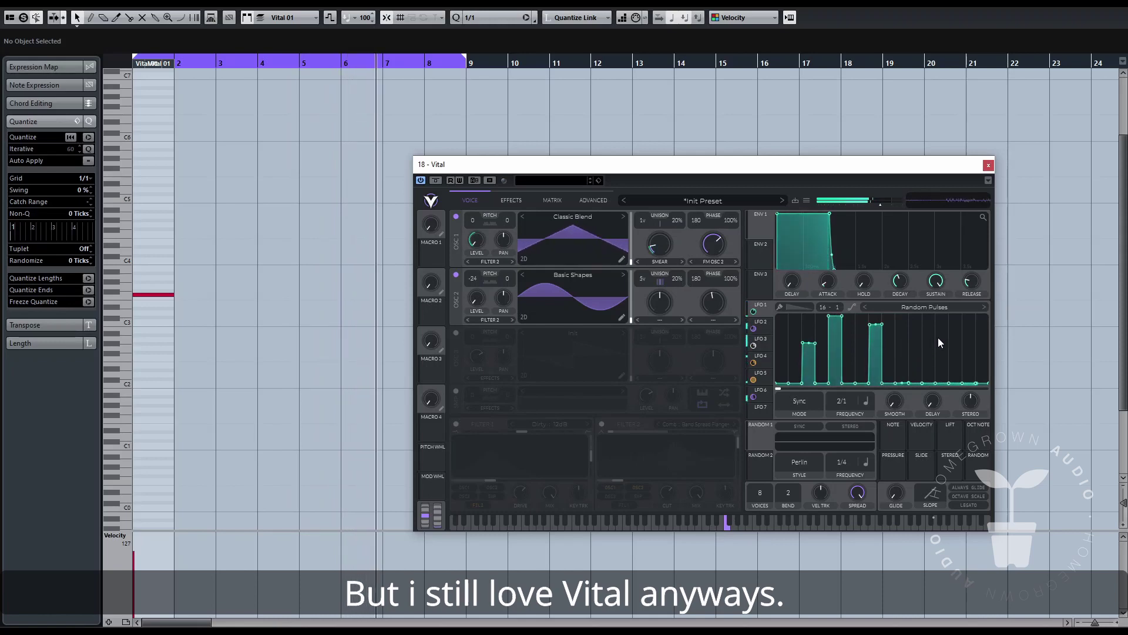
drag(845, 396, 848, 382)
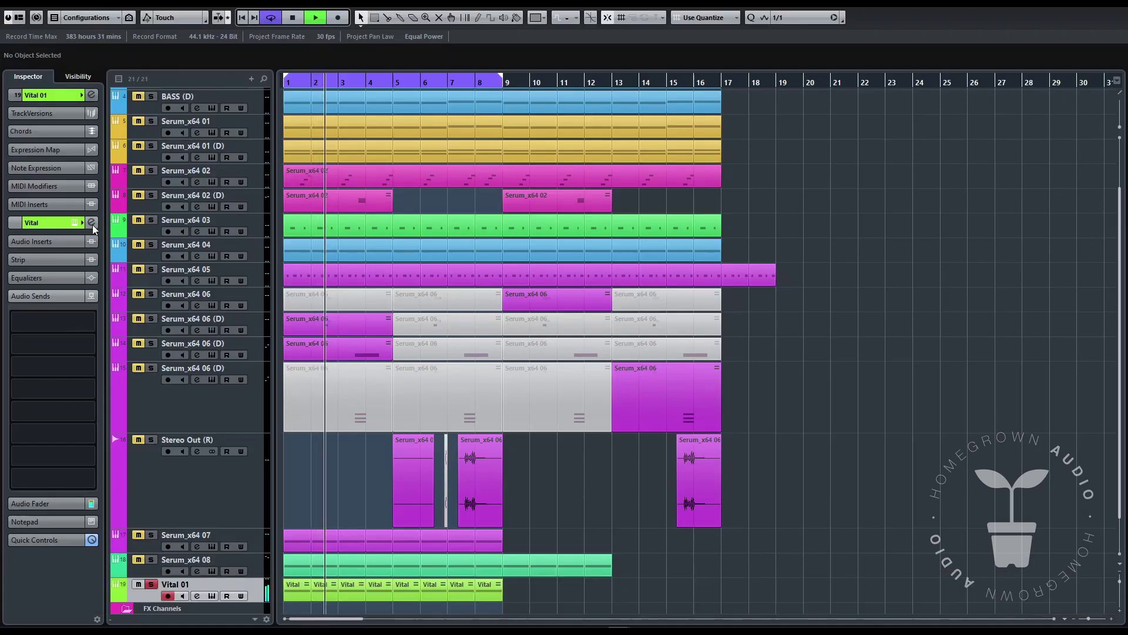
Reopen the Vital instrument from the Vital 01 track, close it along with the channel settings, and stop playback
click(92, 223)
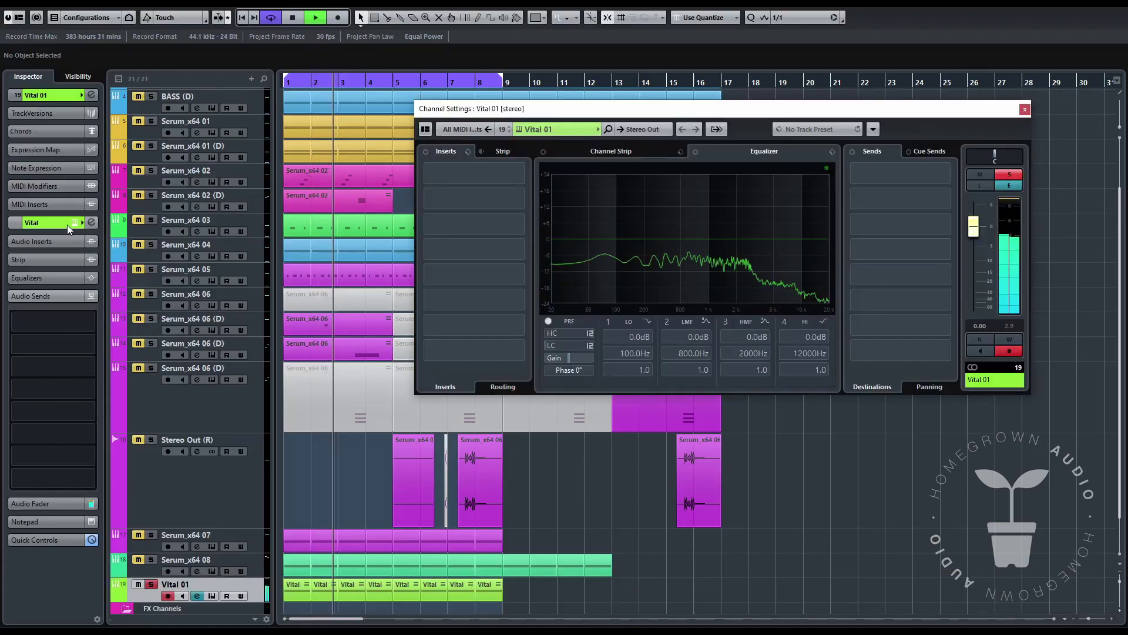
click(75, 222)
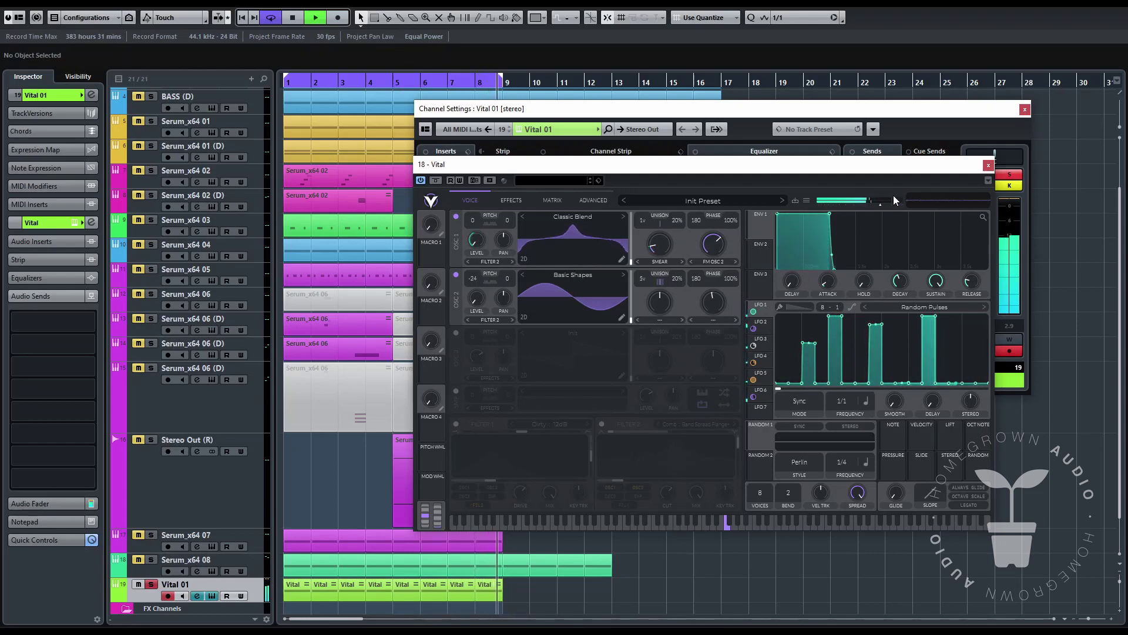
click(989, 165)
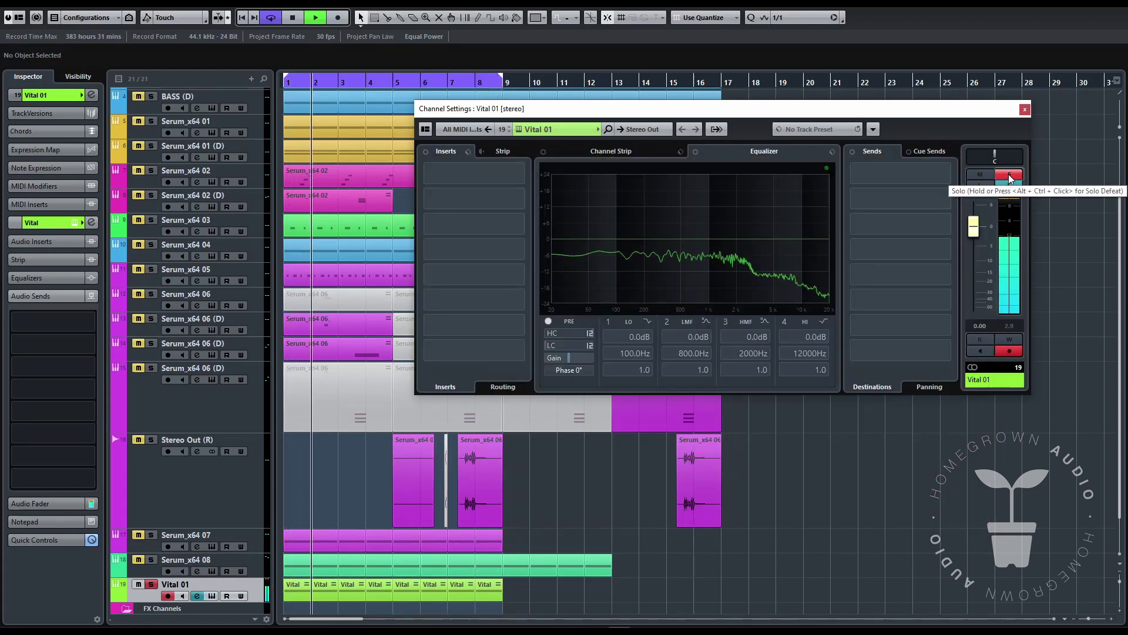
key(space)
click(1024, 110)
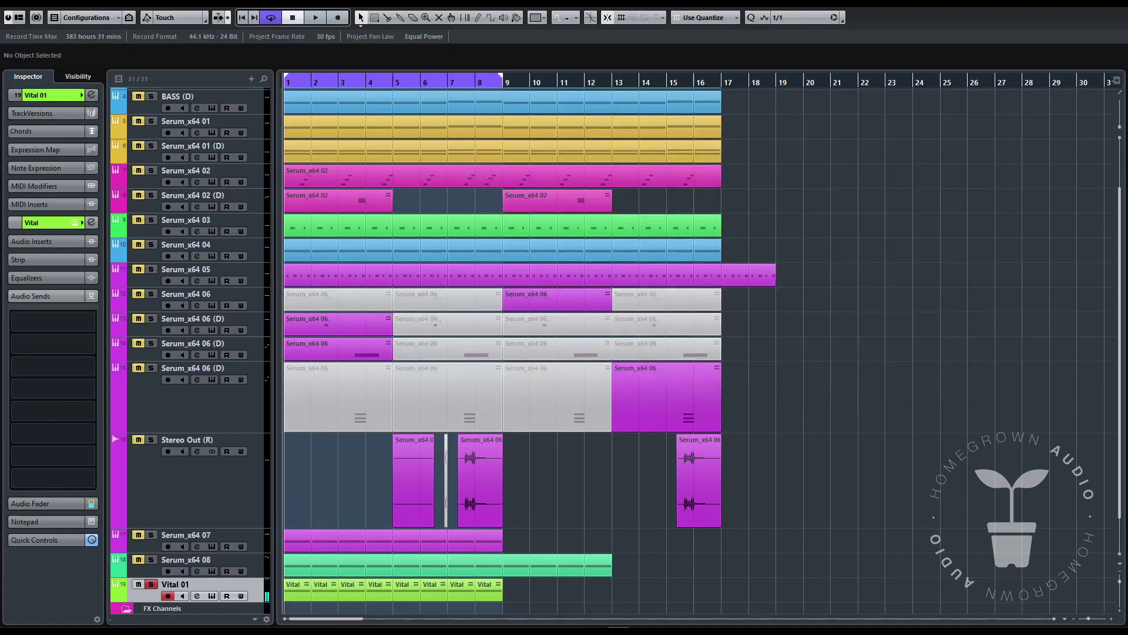